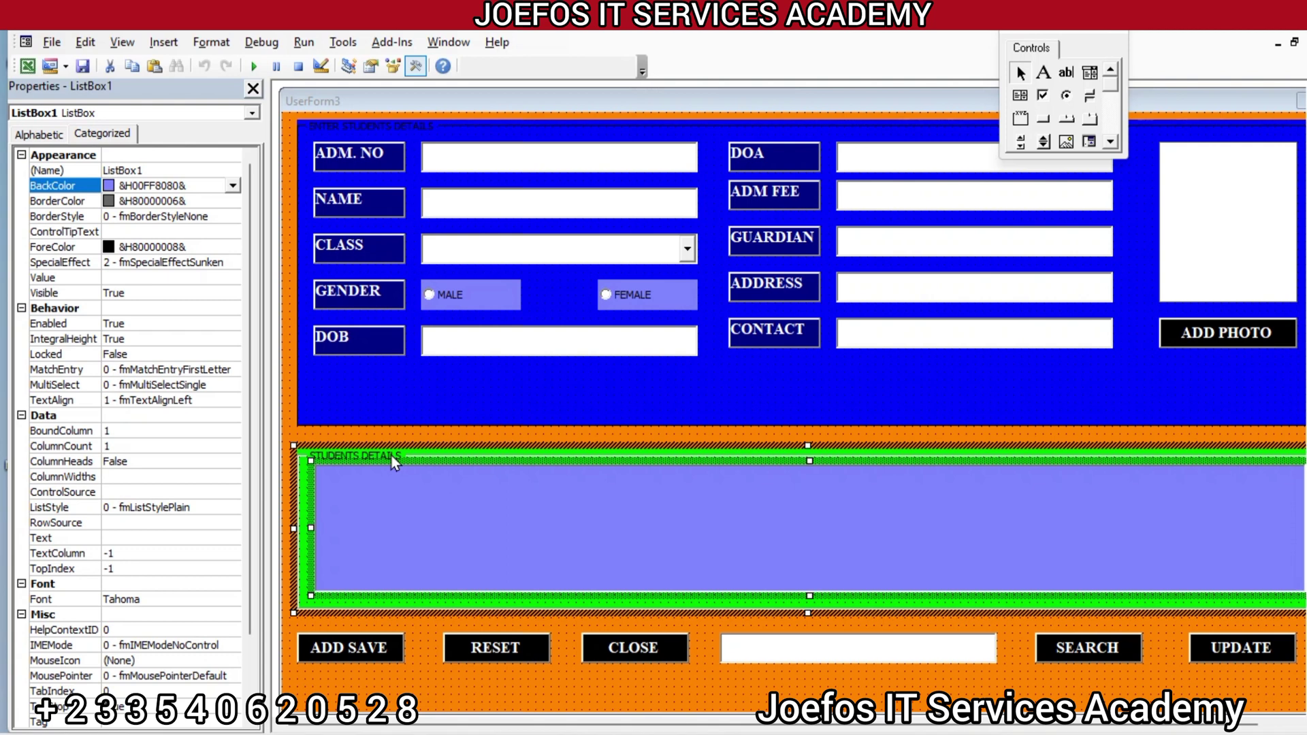
Select the STUDENTS DETAILS frame (Frame2) on UserForm3 in the form designer
{"action": "left_click", "coordinate": [391, 456]}
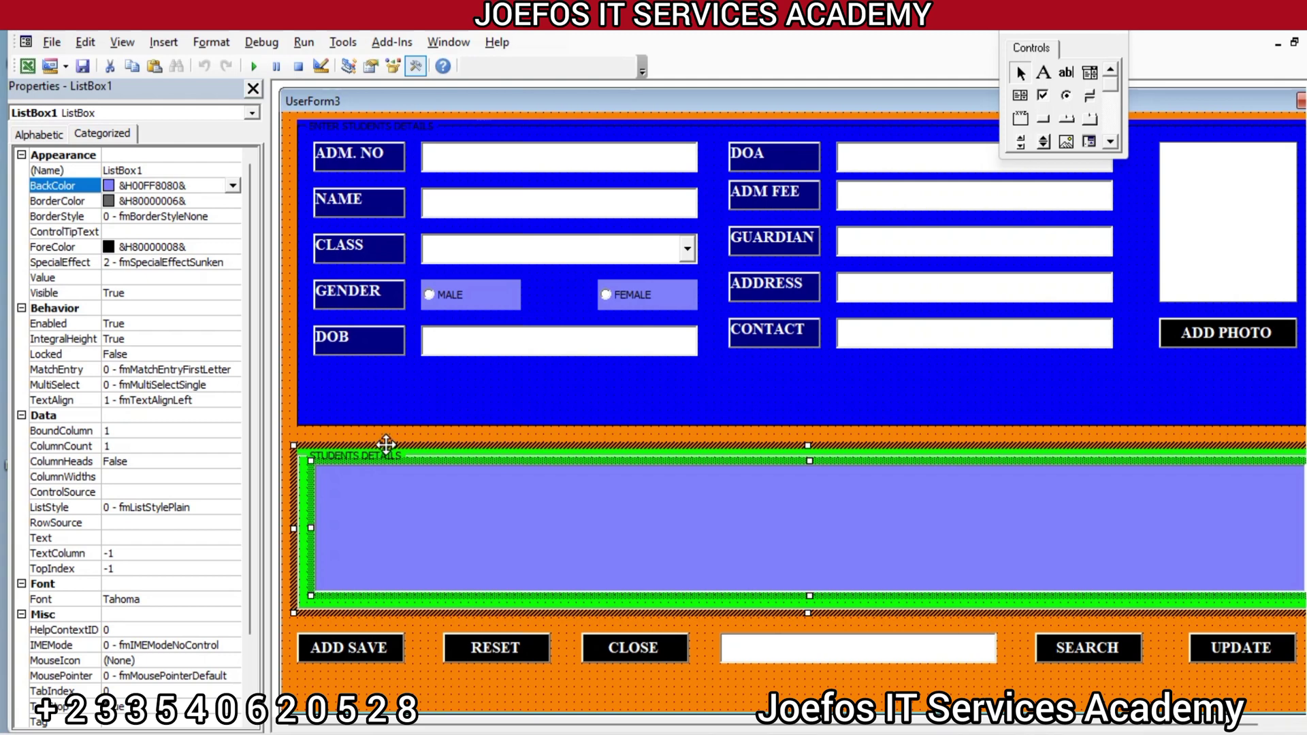
{"action": "left_click", "coordinate": [414, 500]}
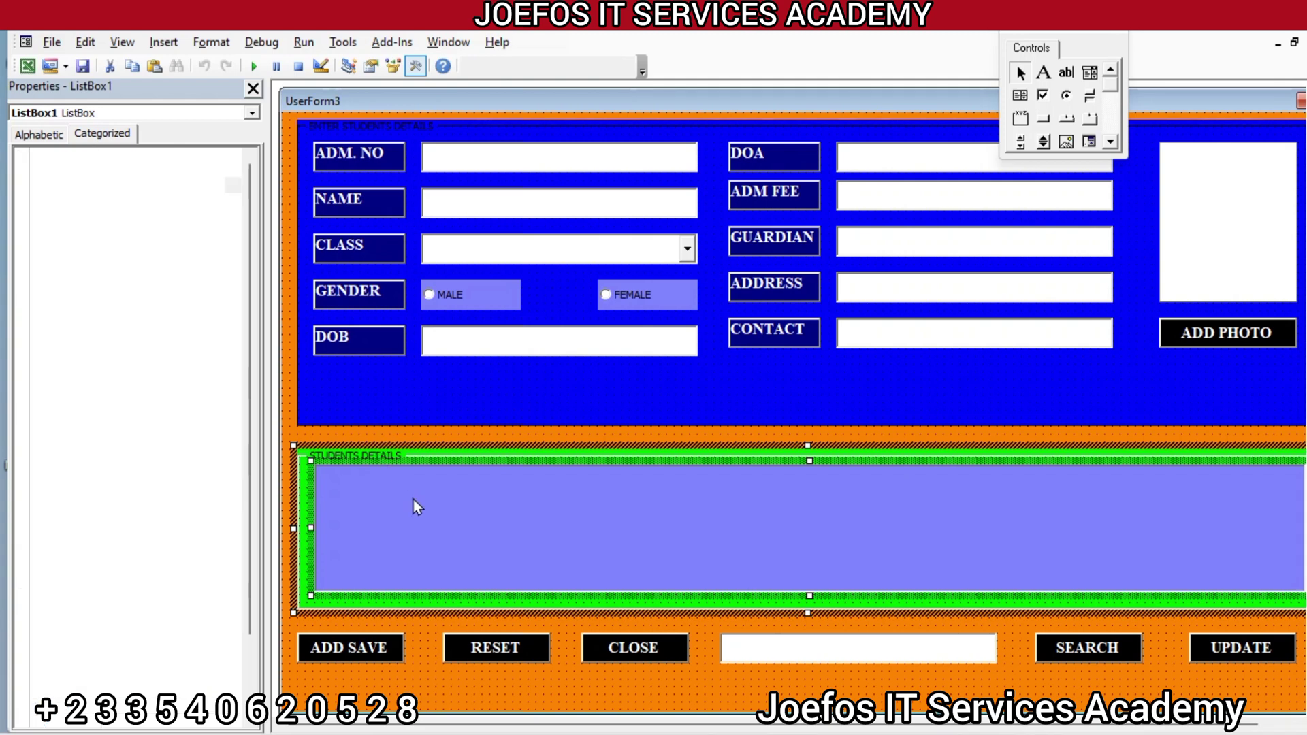
{"action": "left_click", "coordinate": [665, 376]}
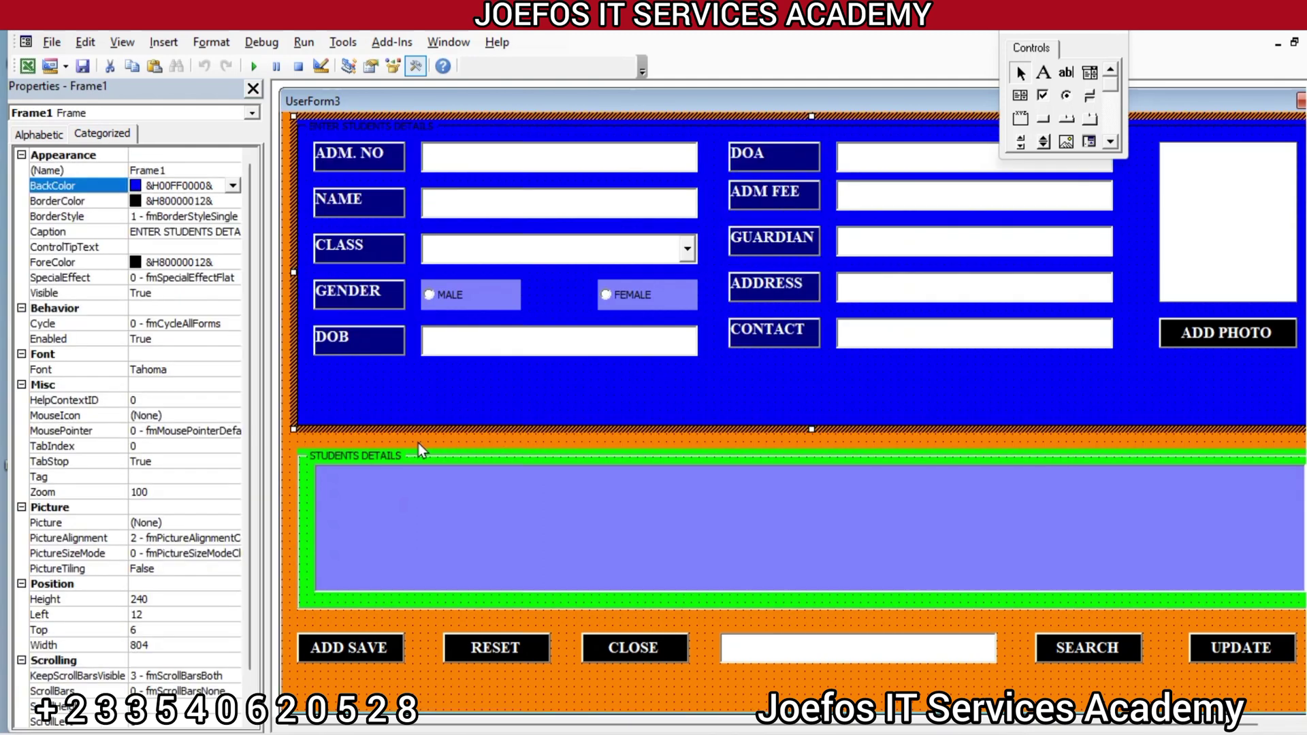
{"action": "left_click", "coordinate": [378, 448]}
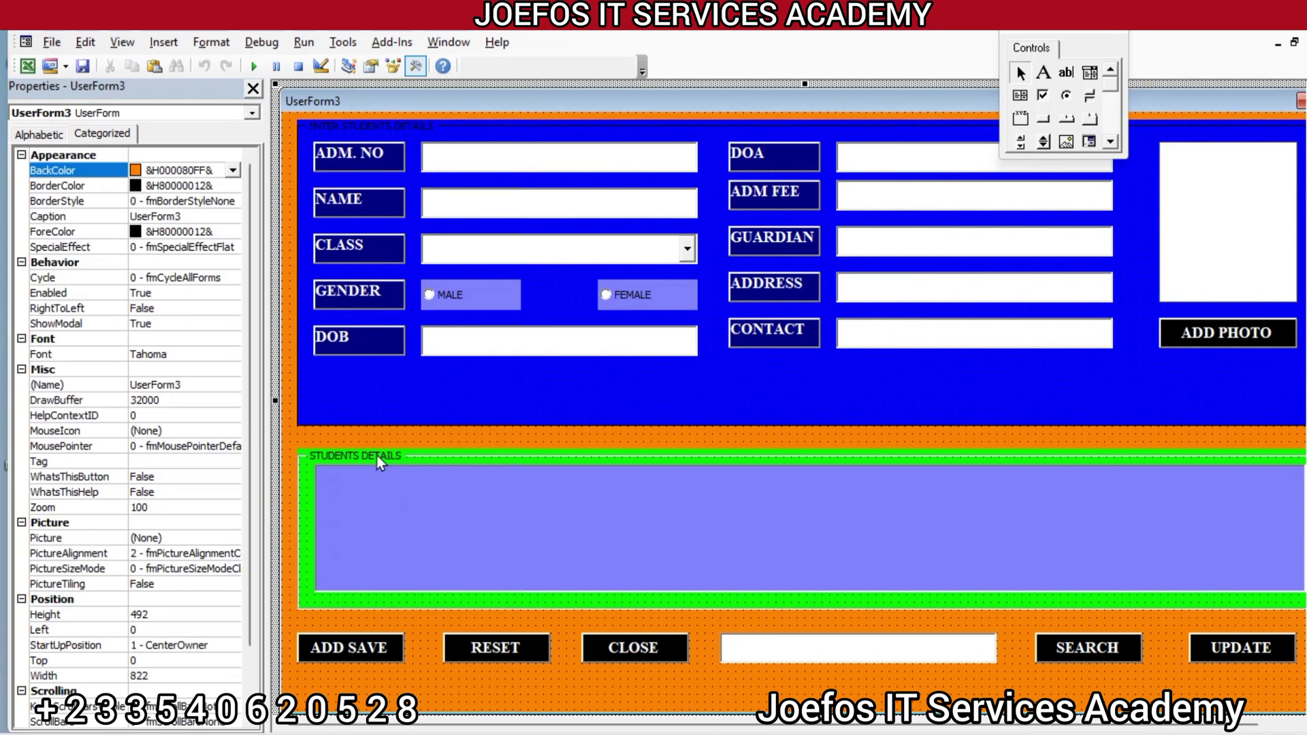
{"action": "left_click", "coordinate": [379, 458]}
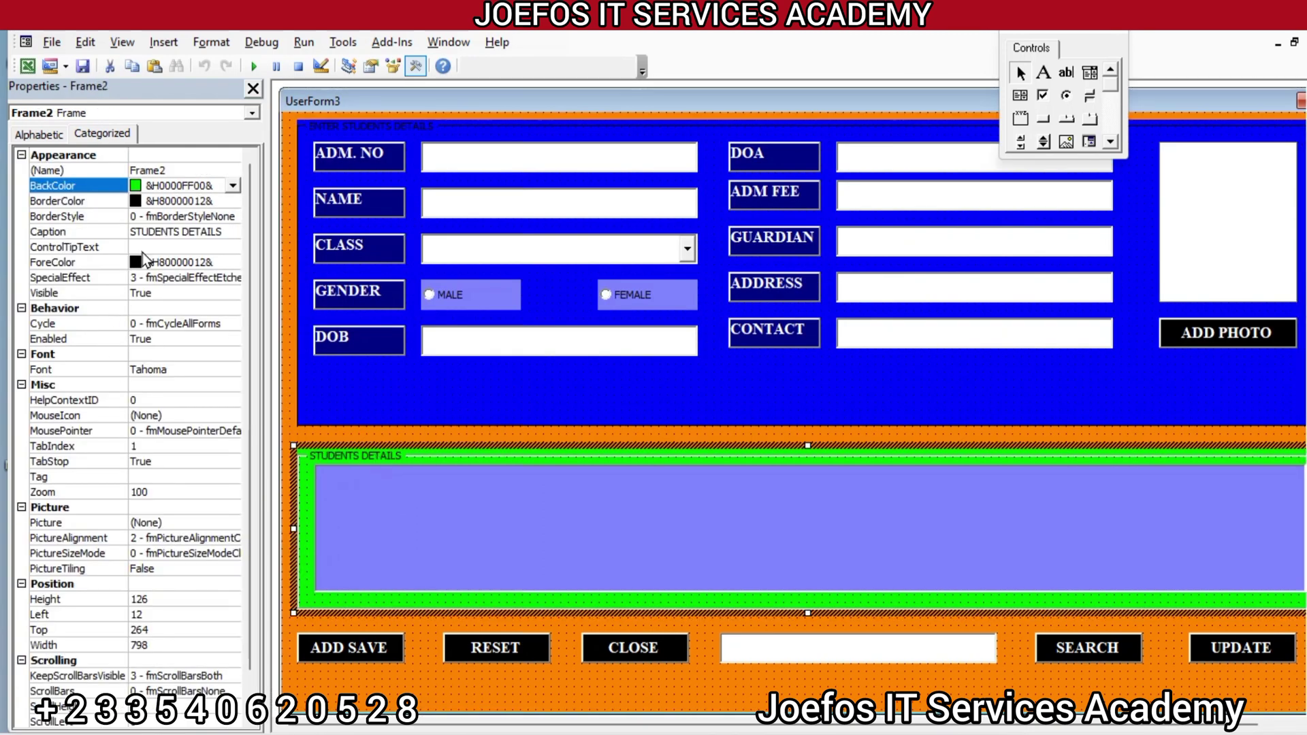
Collapse Frame2's Font category and list its properties alphabetically
{"action": "left_click", "coordinate": [224, 215]}
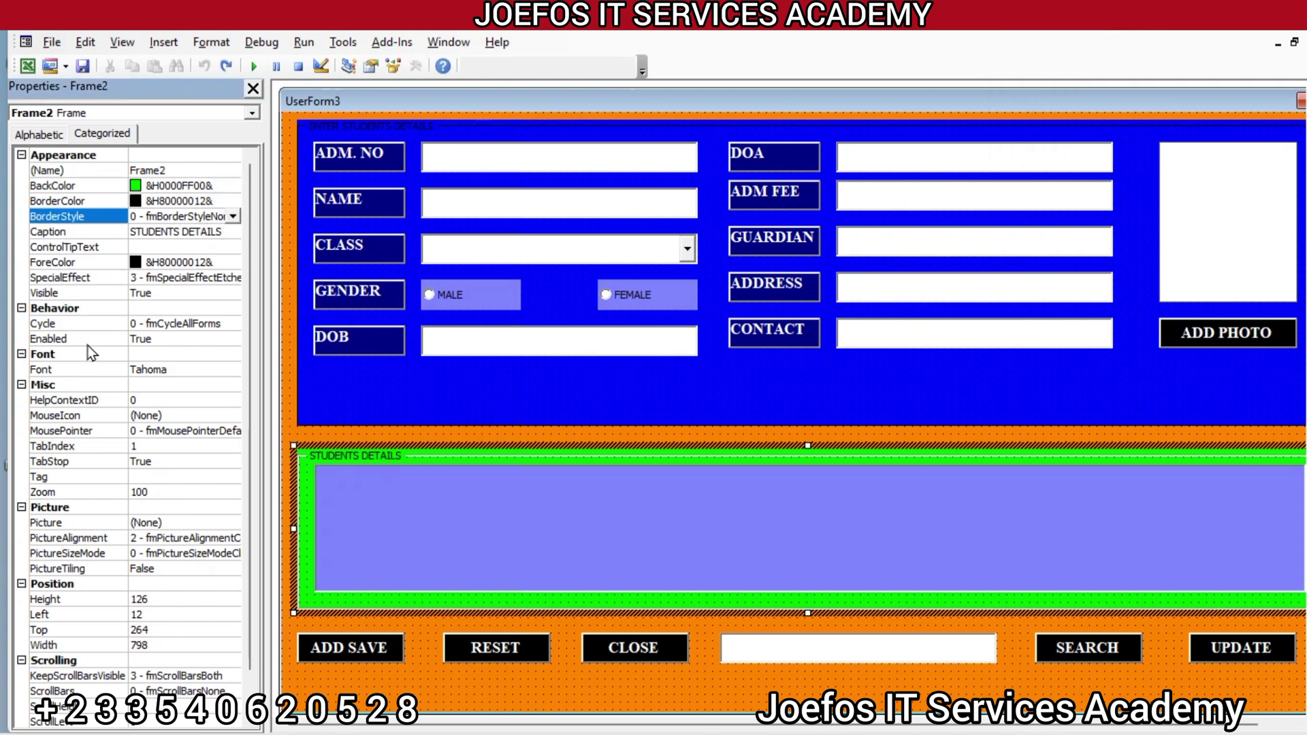
{"action": "left_click", "coordinate": [149, 353]}
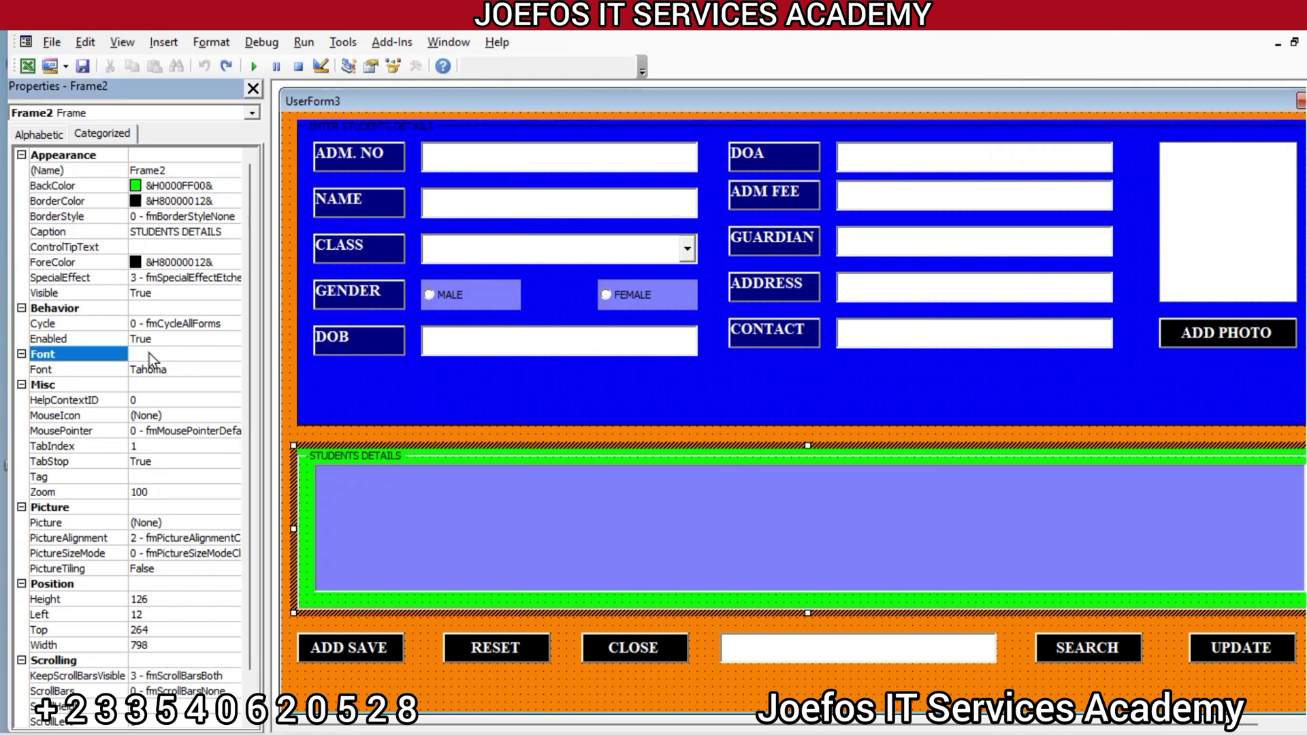
{"action": "double_click", "coordinate": [210, 354]}
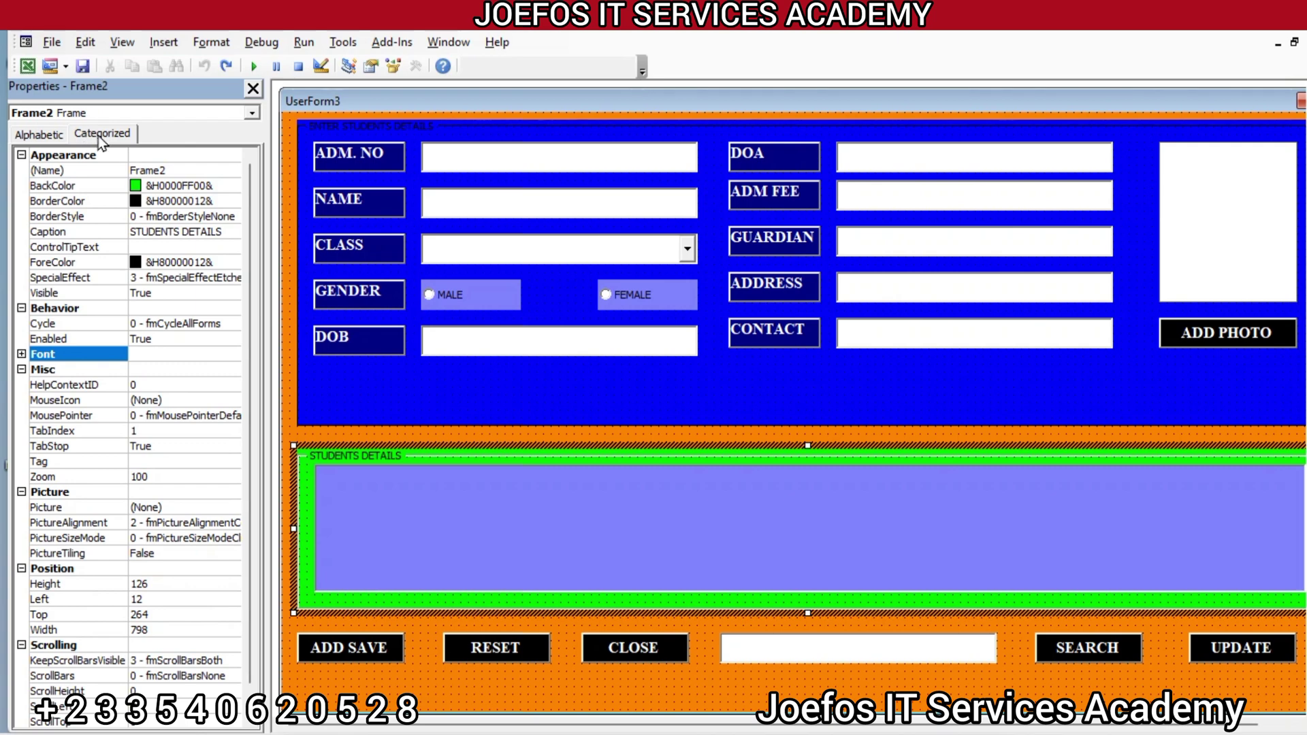
{"action": "left_click", "coordinate": [45, 137]}
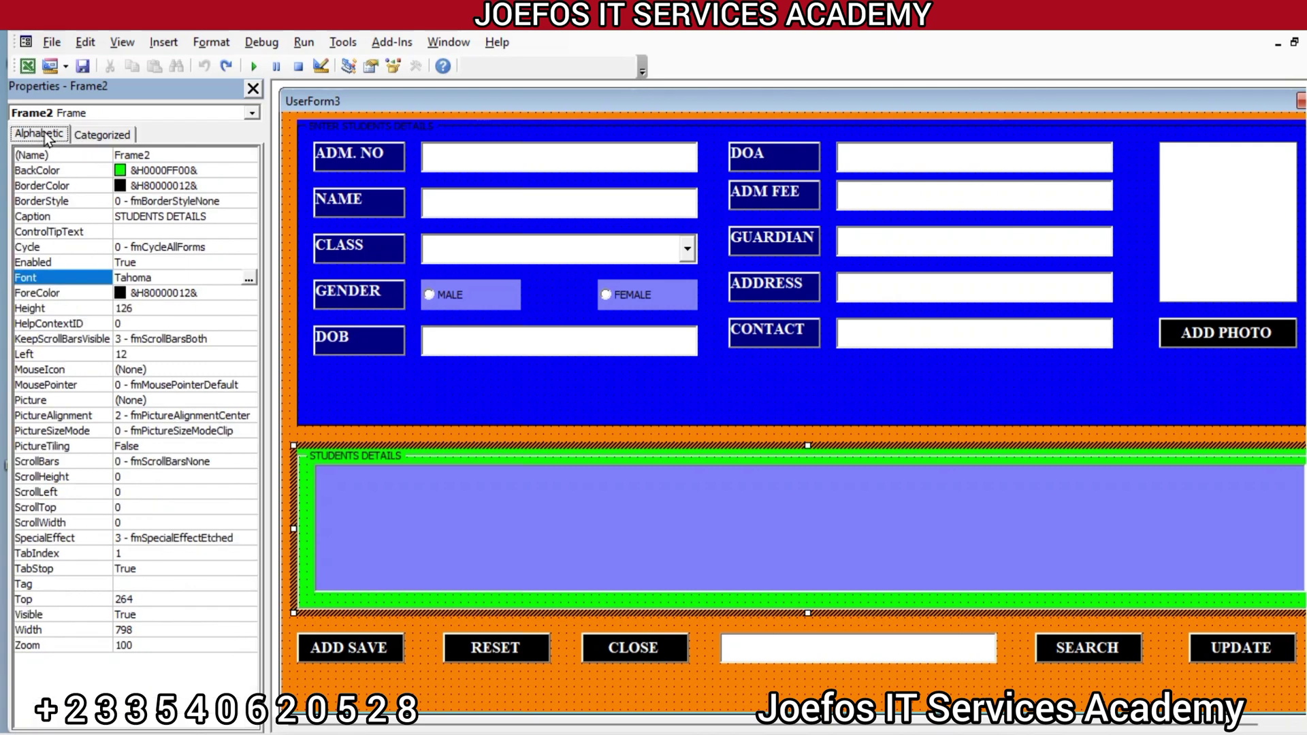
Change the STUDENTS DETAILS frame caption font from Tahoma to Times New Roman, Bold, 12
{"action": "left_click", "coordinate": [250, 279]}
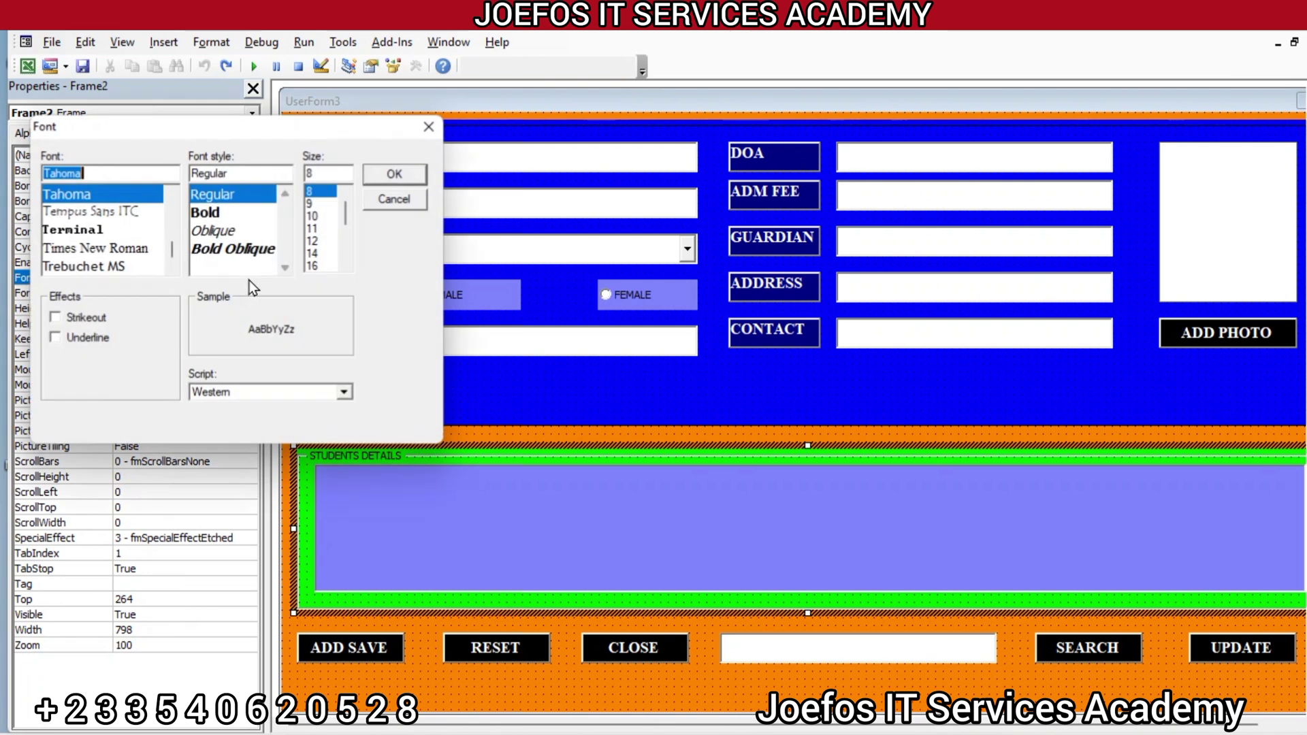
{"action": "left_click", "coordinate": [122, 250]}
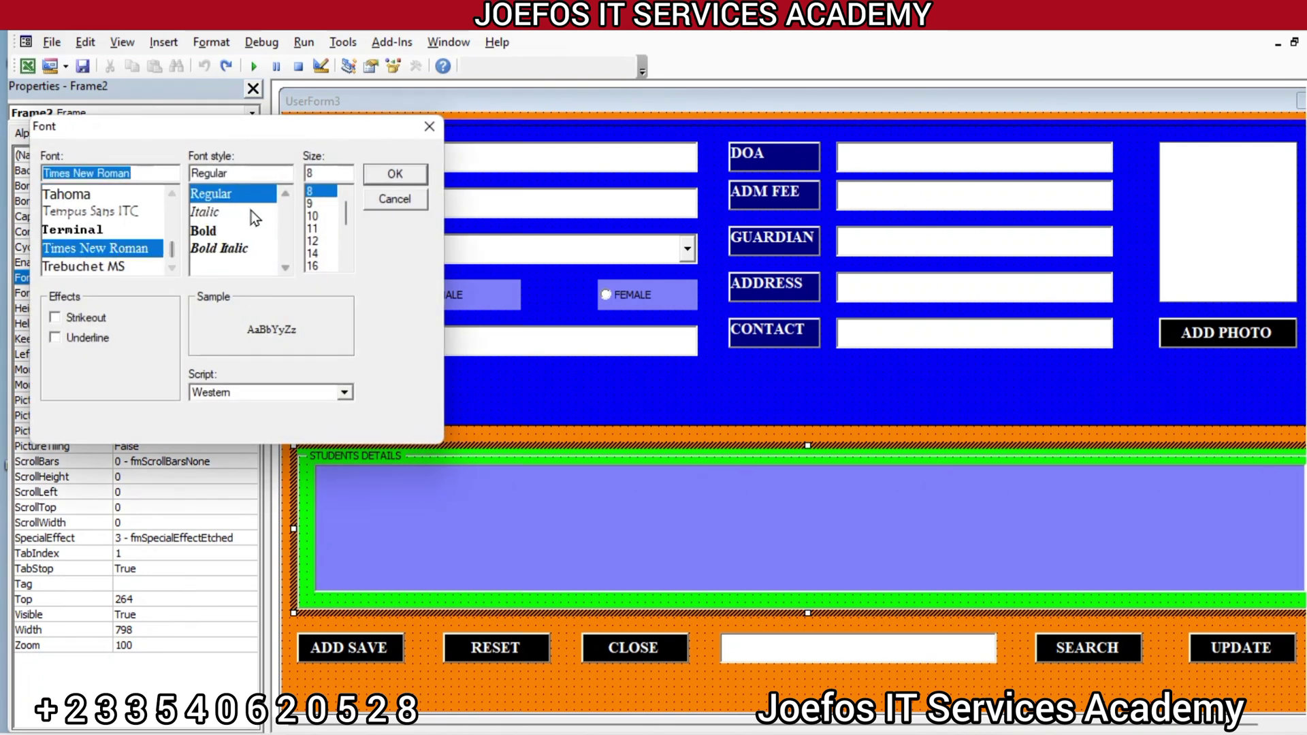
{"action": "left_click", "coordinate": [197, 229]}
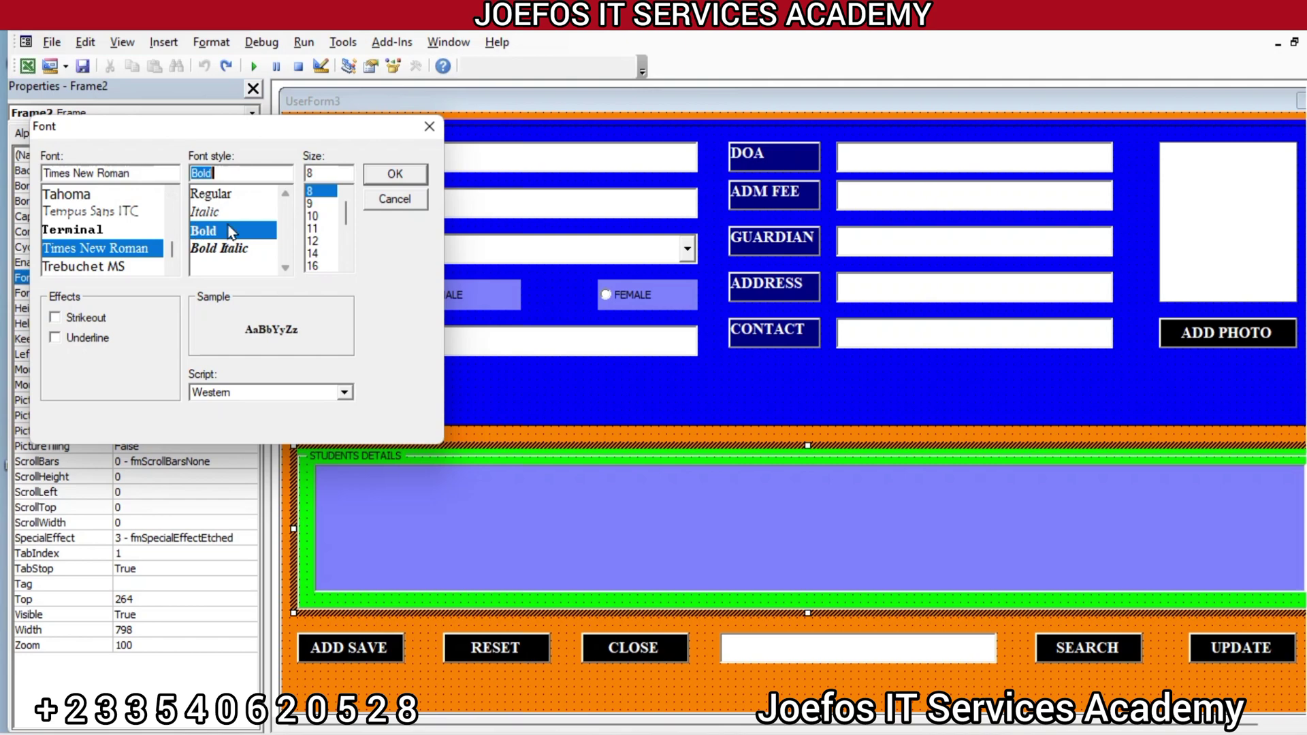
{"action": "left_click", "coordinate": [313, 241]}
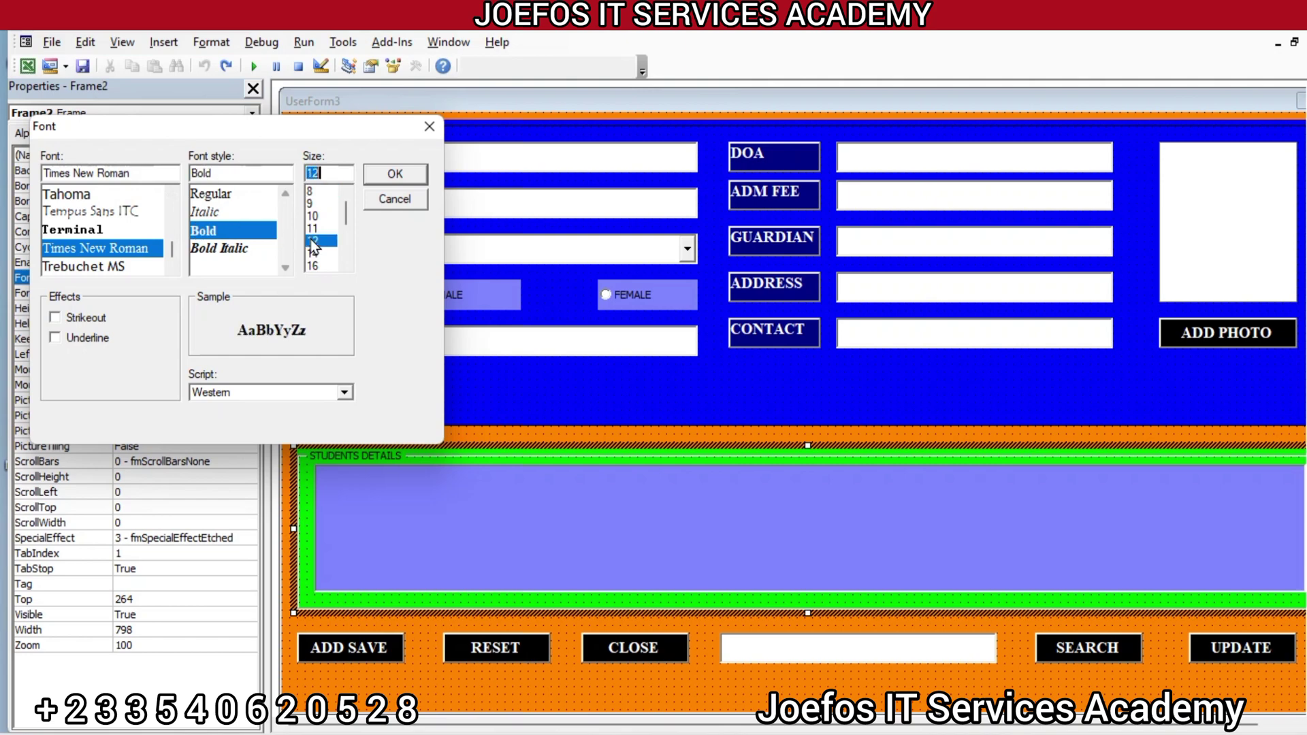
{"action": "left_click", "coordinate": [392, 175]}
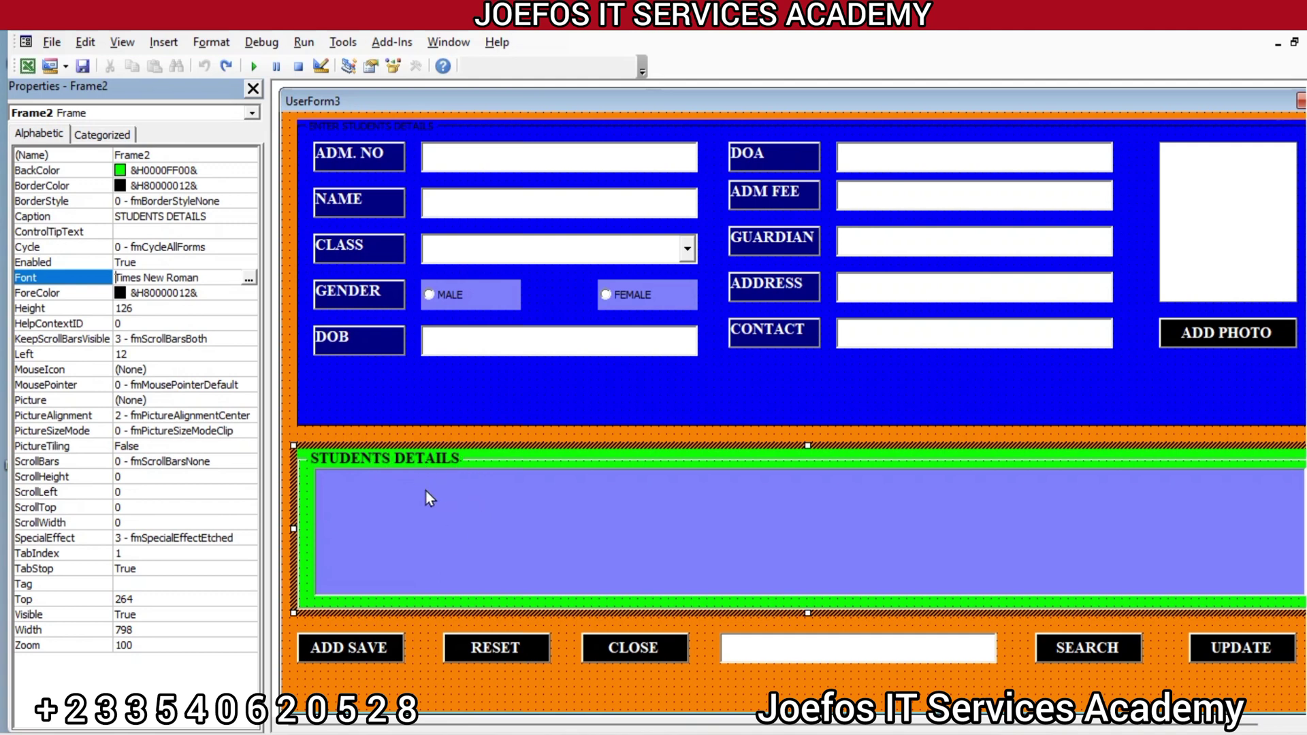
Give Frame2 a single-line border and change its caption from STUDENTS DETAILS to STUDENTS DATABASE
{"action": "left_click", "coordinate": [423, 454]}
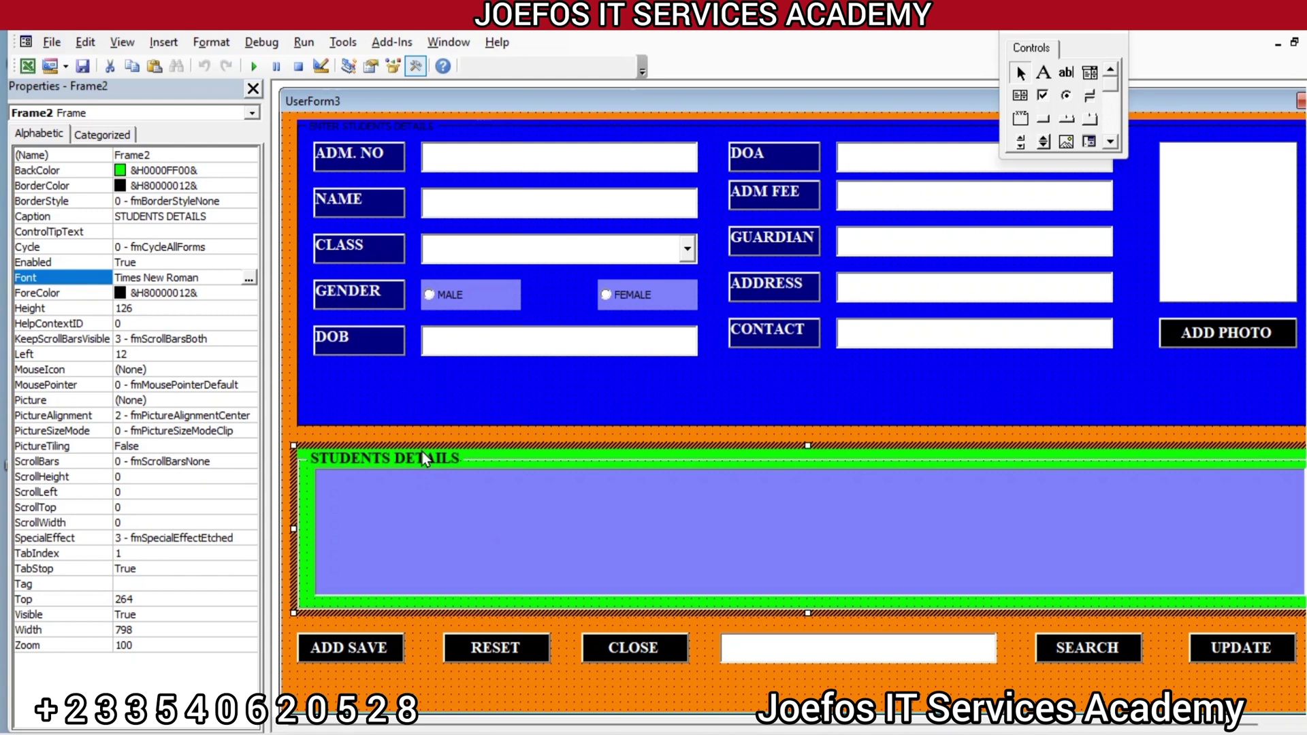
{"action": "double_click", "coordinate": [218, 208]}
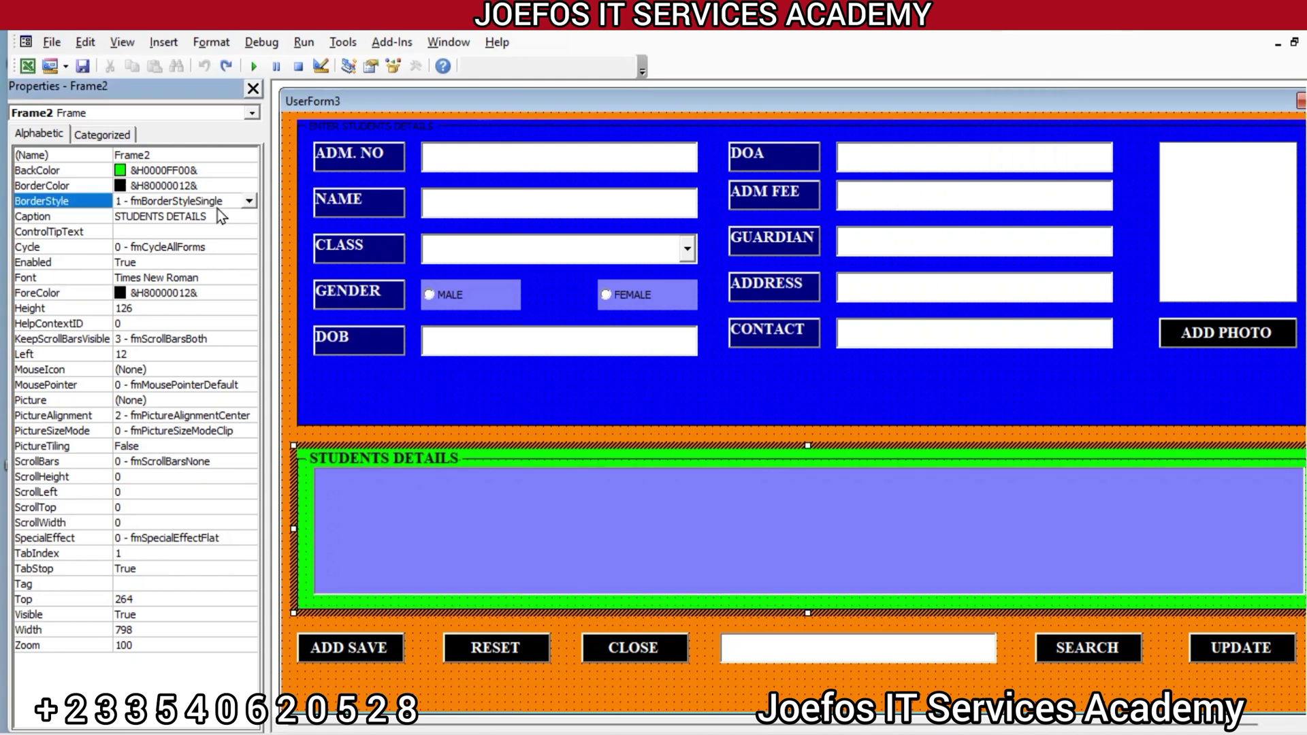
{"action": "left_click", "coordinate": [210, 217]}
{"action": "key", "text": "BackSpace"}
{"action": "key", "text": "BackSpace"}
{"action": "key", "text": "BackSpace"}
{"action": "key", "text": "BackSpace"}
{"action": "key", "text": "BackSpace"}
{"action": "key", "text": "BackSpace"}
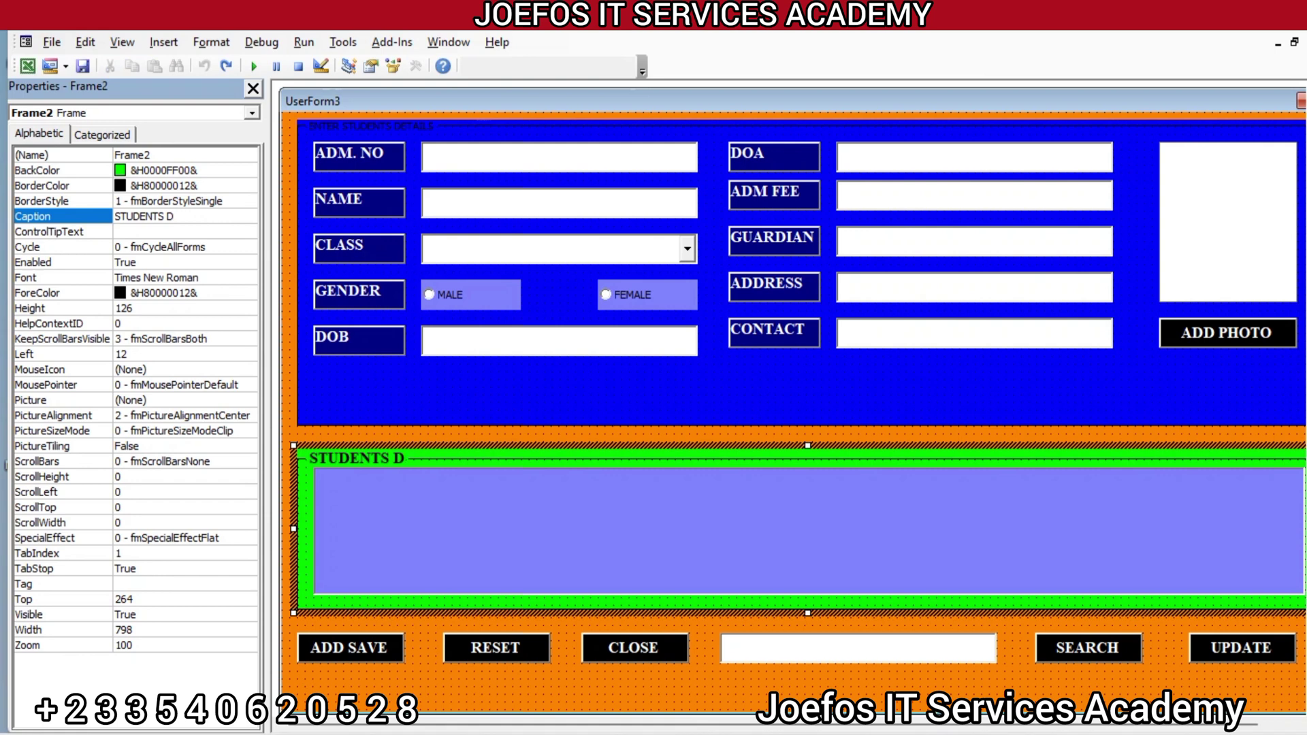
{"action": "type", "text": "ATABS"}
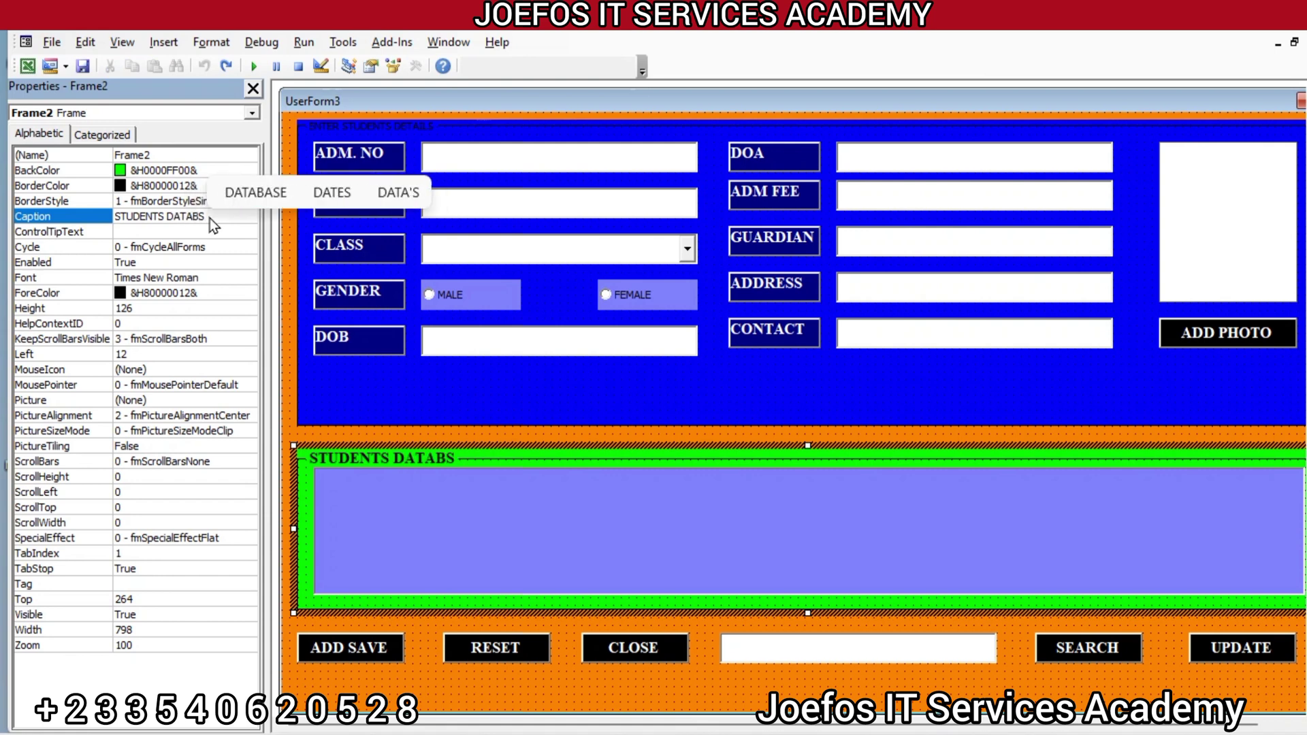
{"action": "type", "text": "E"}
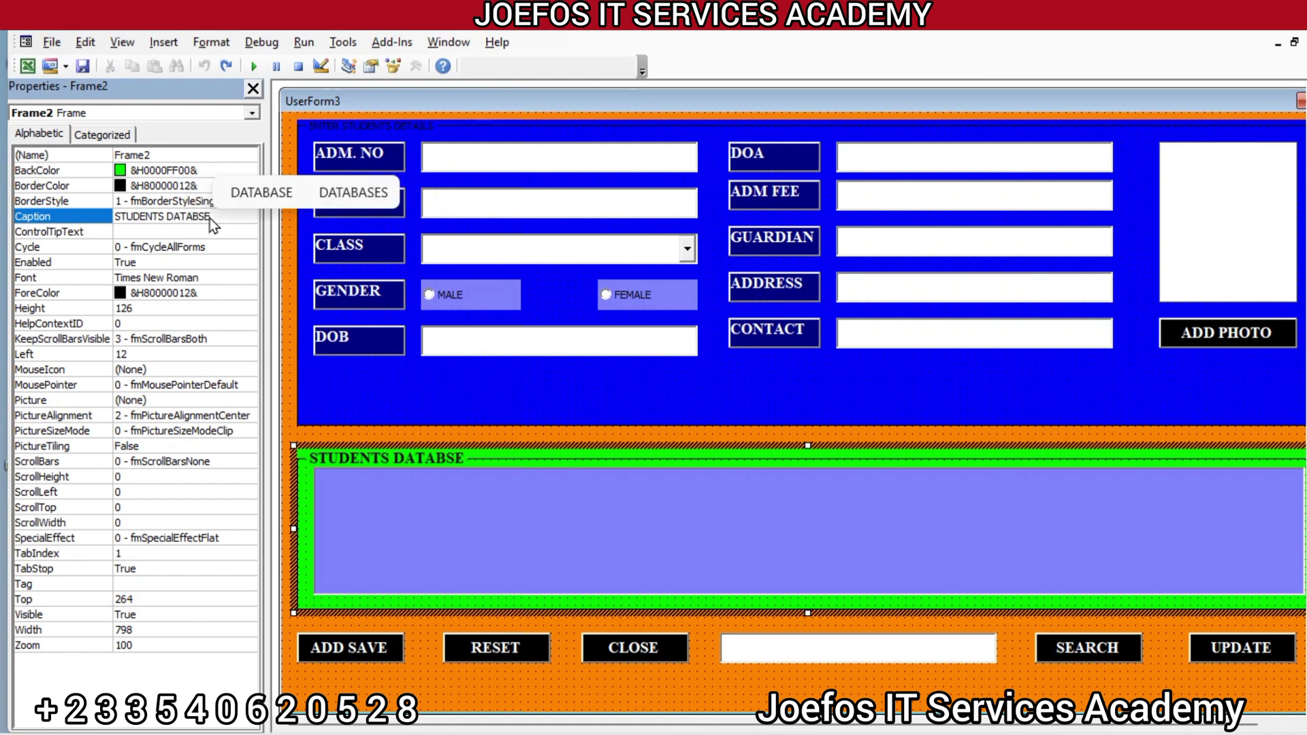
{"action": "key", "text": "BackSpace"}
{"action": "key", "text": "BackSpace"}
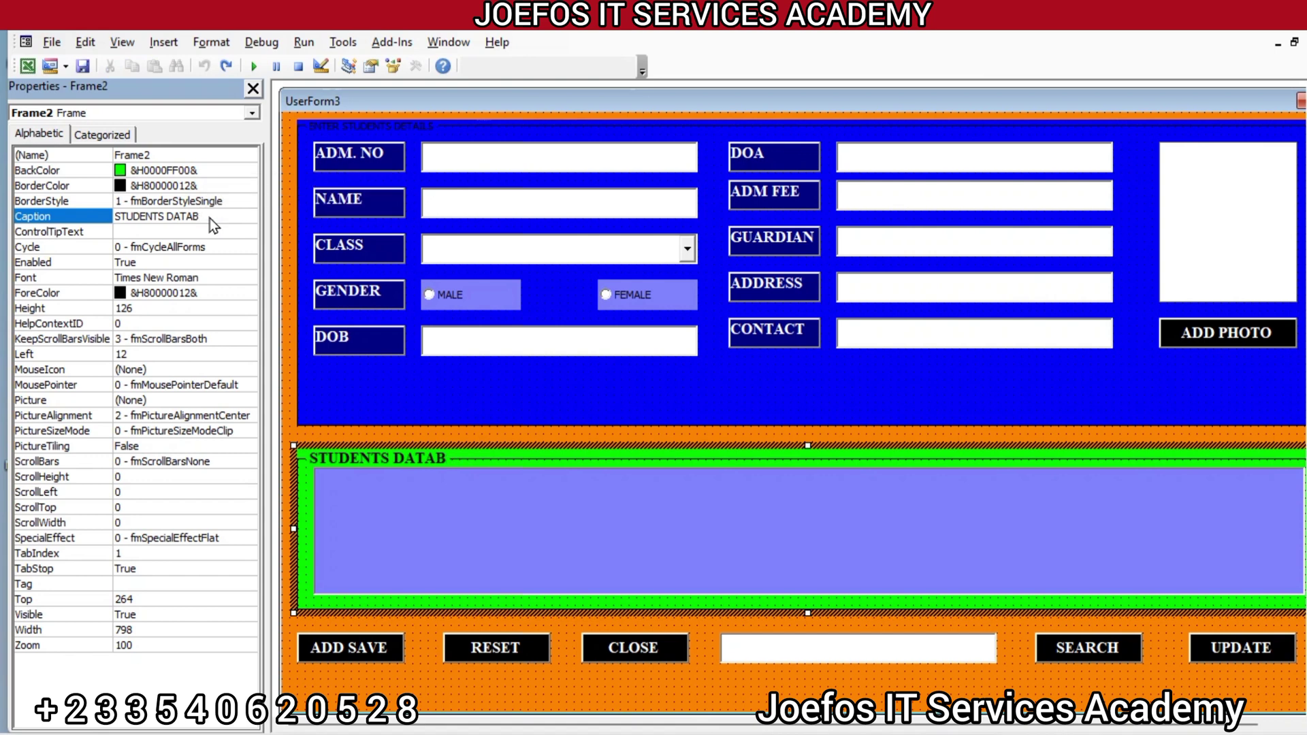
{"action": "type", "text": "ASE"}
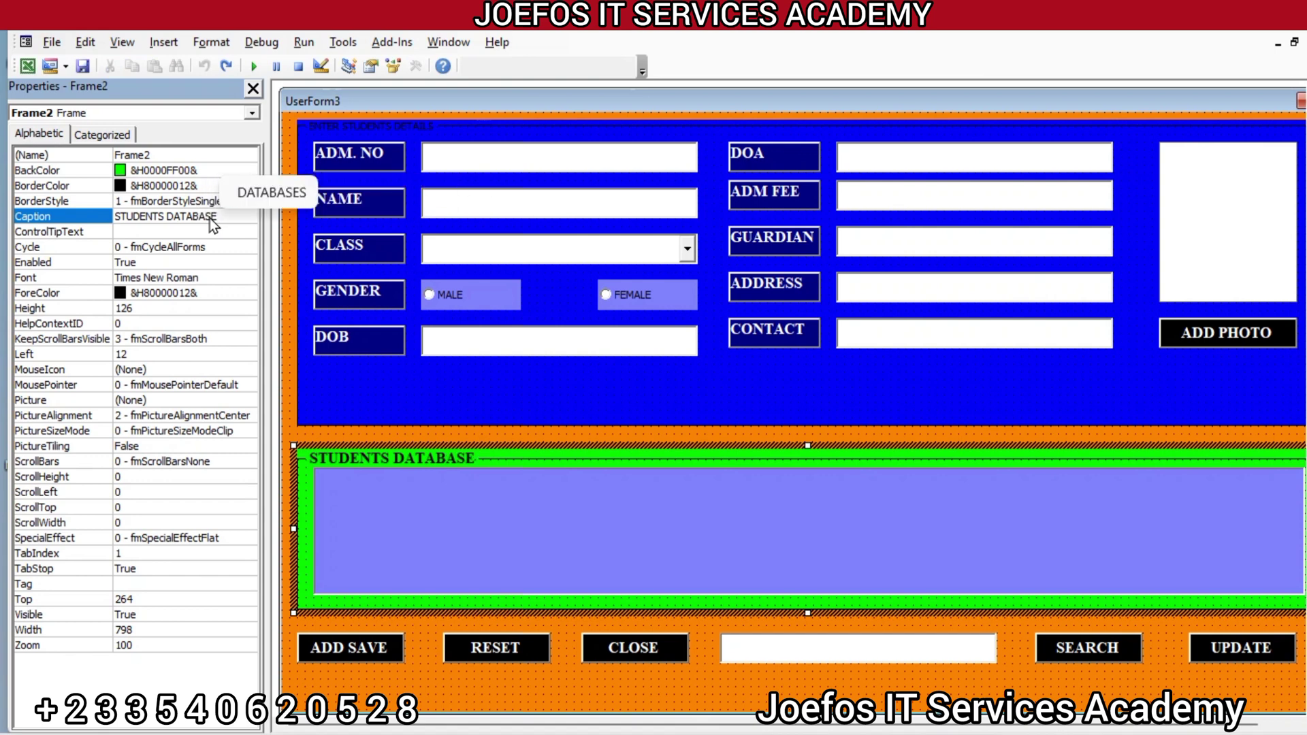
{"action": "key", "text": "Return"}
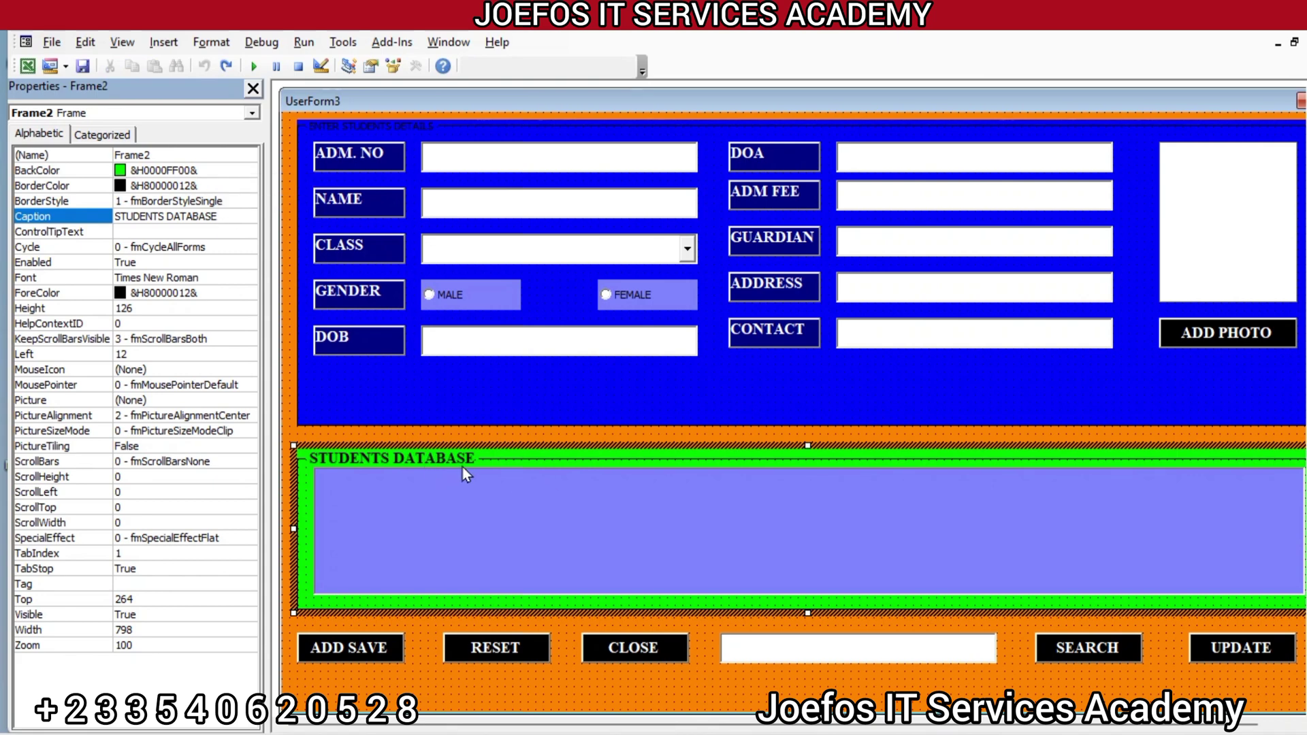
{"action": "left_click", "coordinate": [407, 125]}
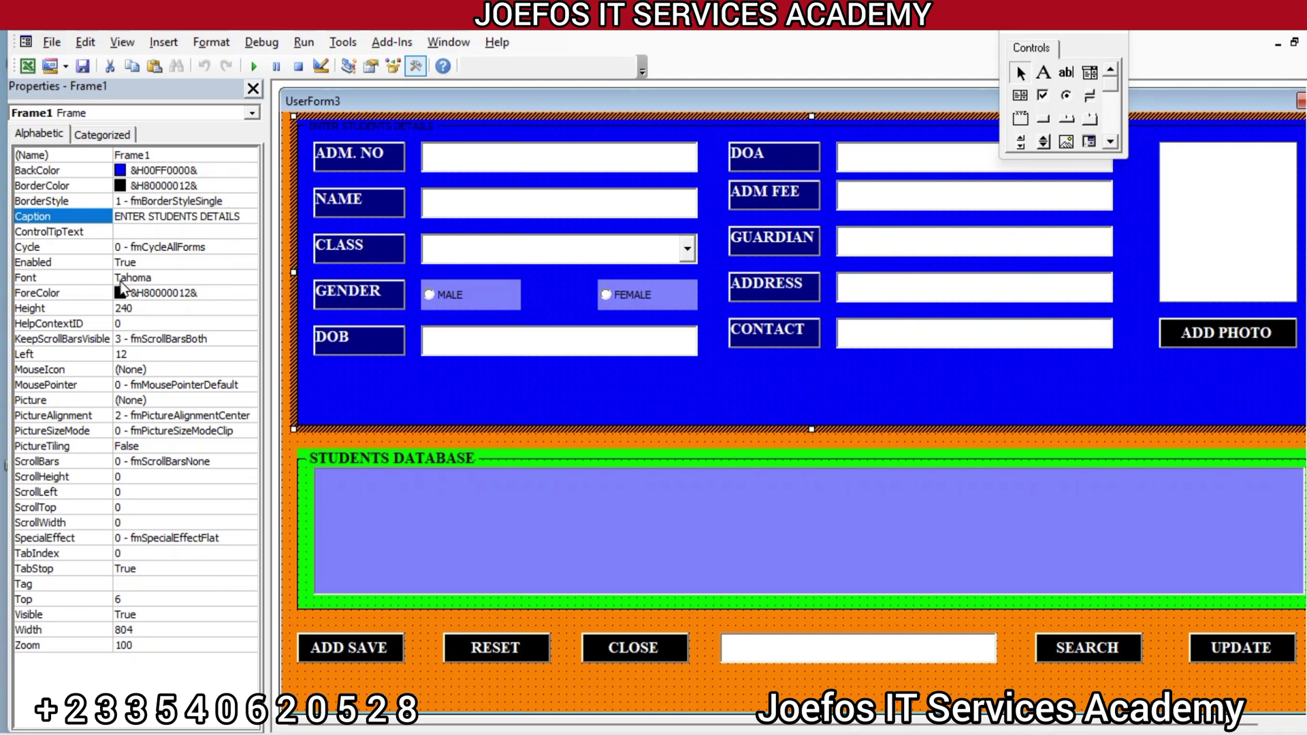
Set the ENTER STUDENTS DETAILS frame (Frame1) font to Times New Roman, Bold, size 12
{"action": "left_click", "coordinate": [240, 280]}
{"action": "left_click", "coordinate": [248, 279]}
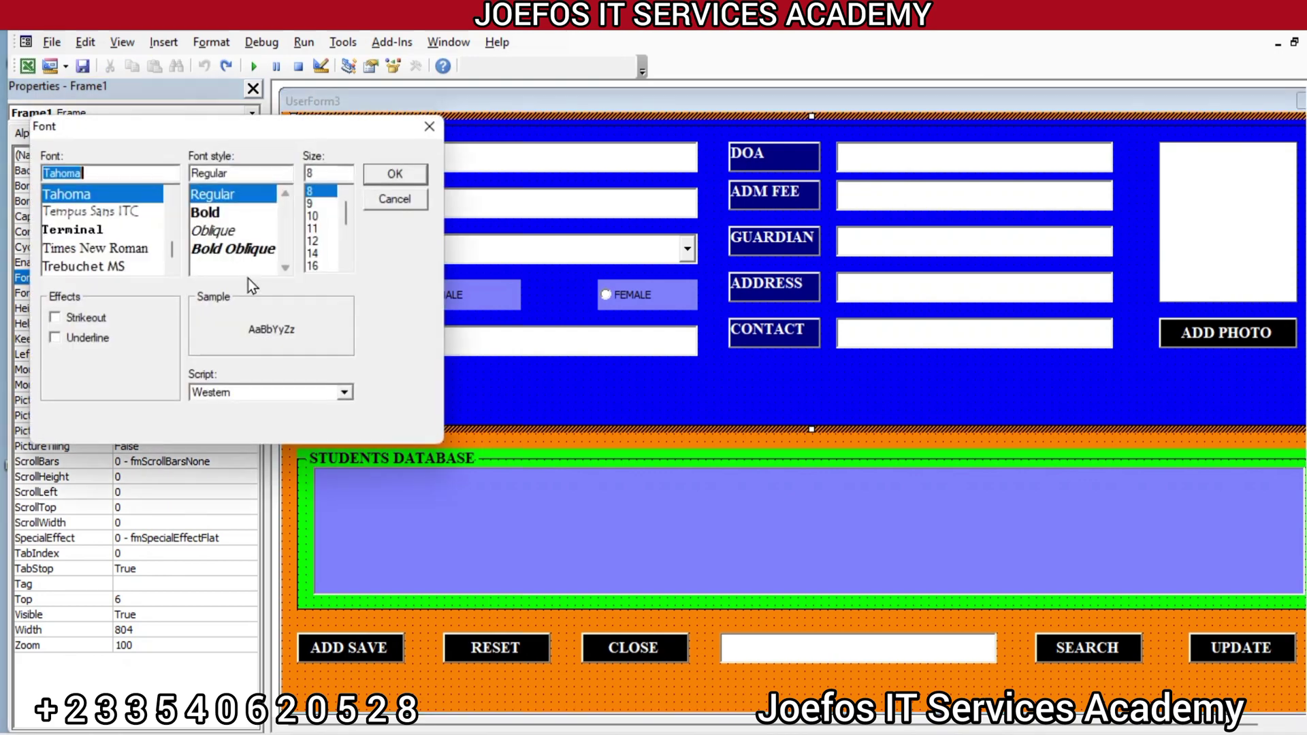
{"action": "left_click", "coordinate": [101, 249]}
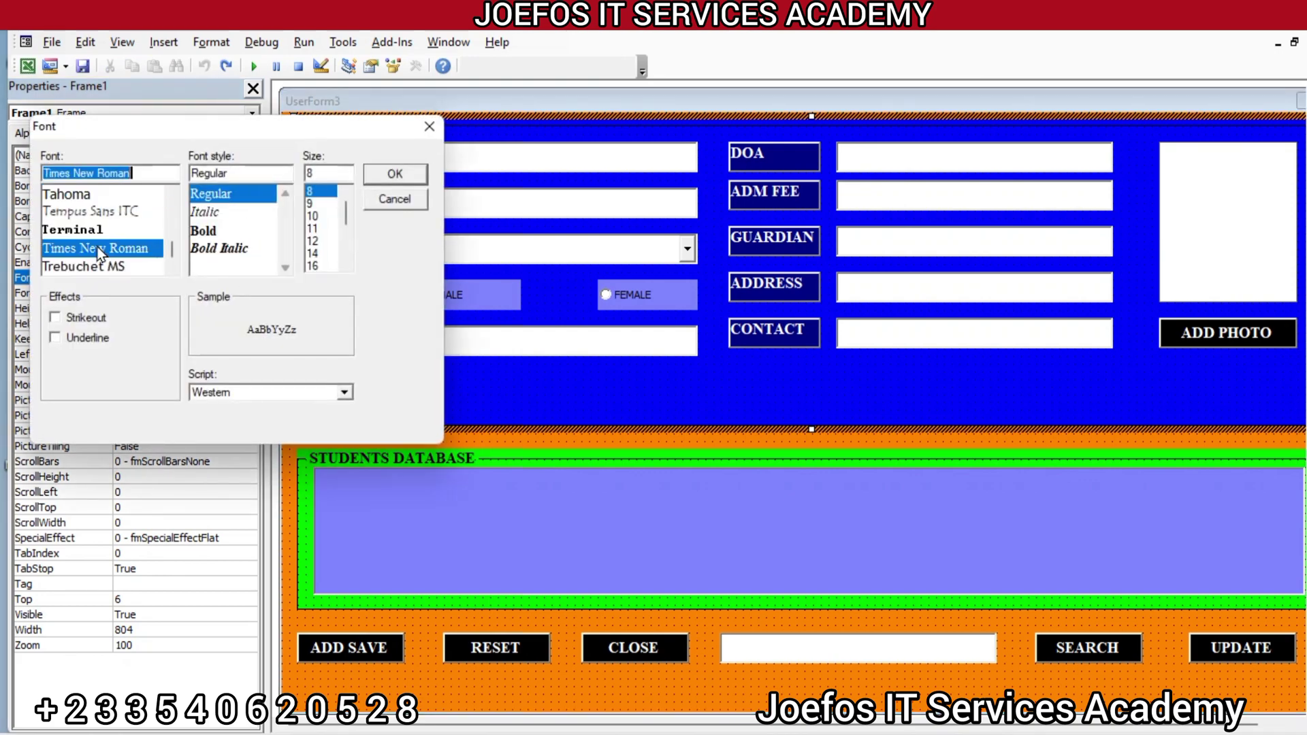
{"action": "left_click", "coordinate": [204, 231]}
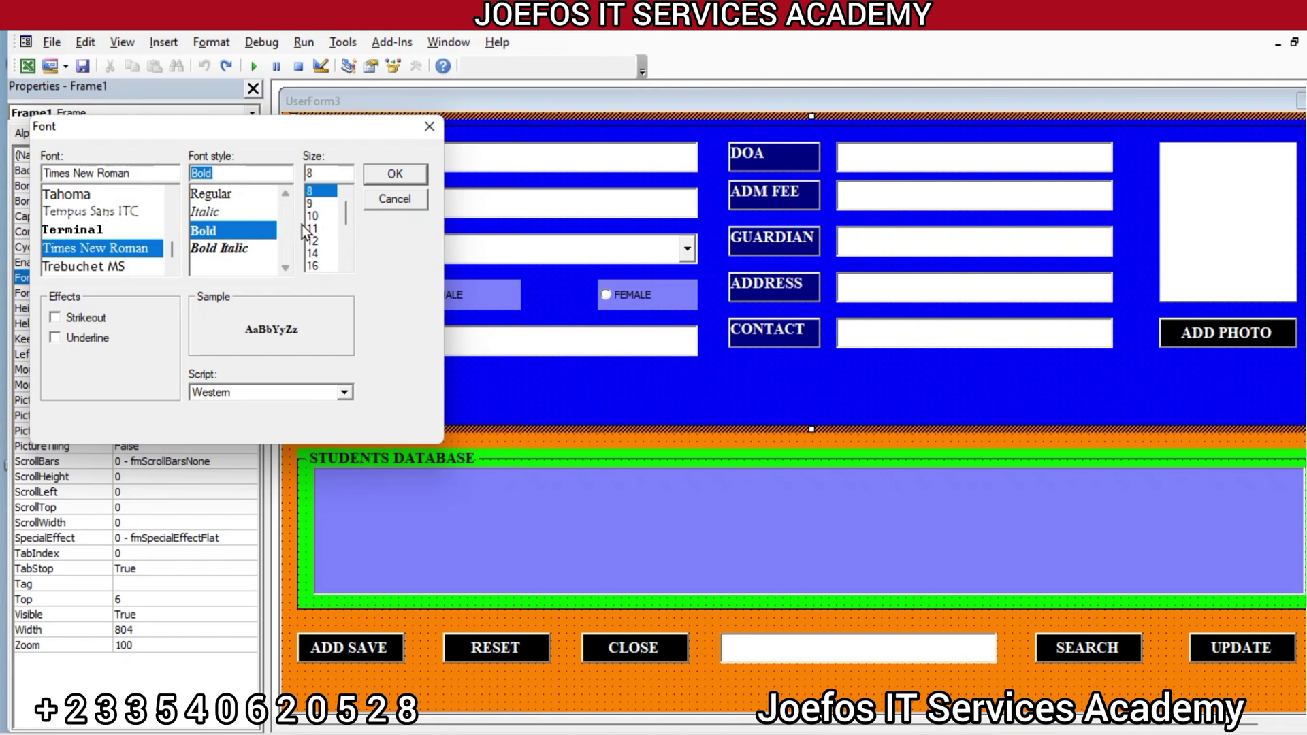
{"action": "left_click", "coordinate": [318, 241]}
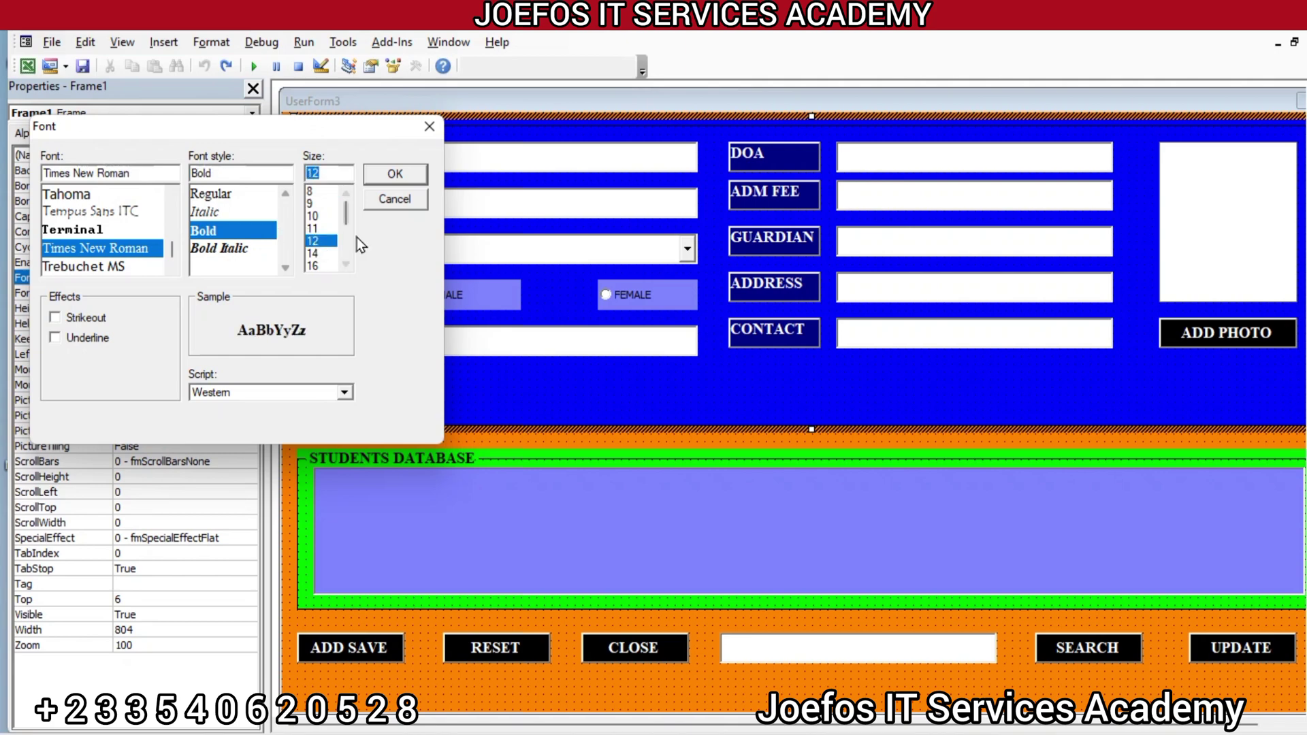
{"action": "left_click", "coordinate": [403, 174]}
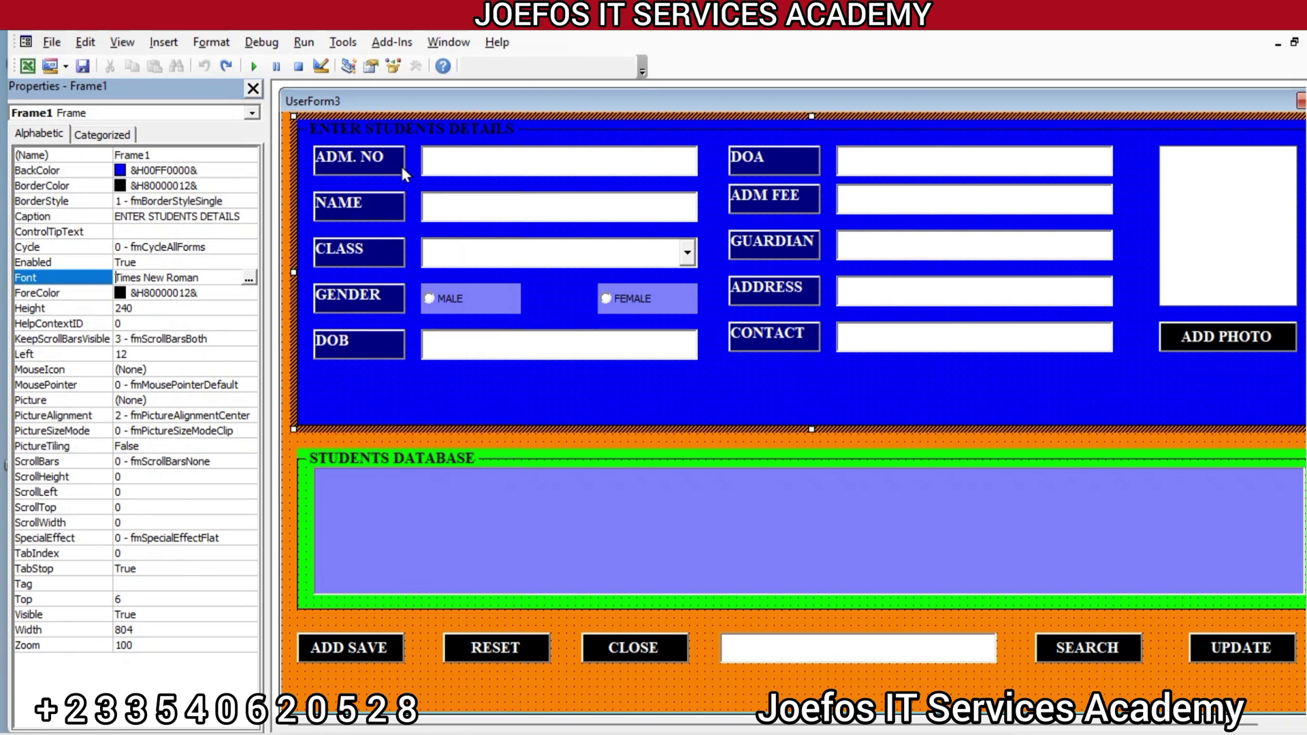
{"action": "left_click", "coordinate": [755, 395]}
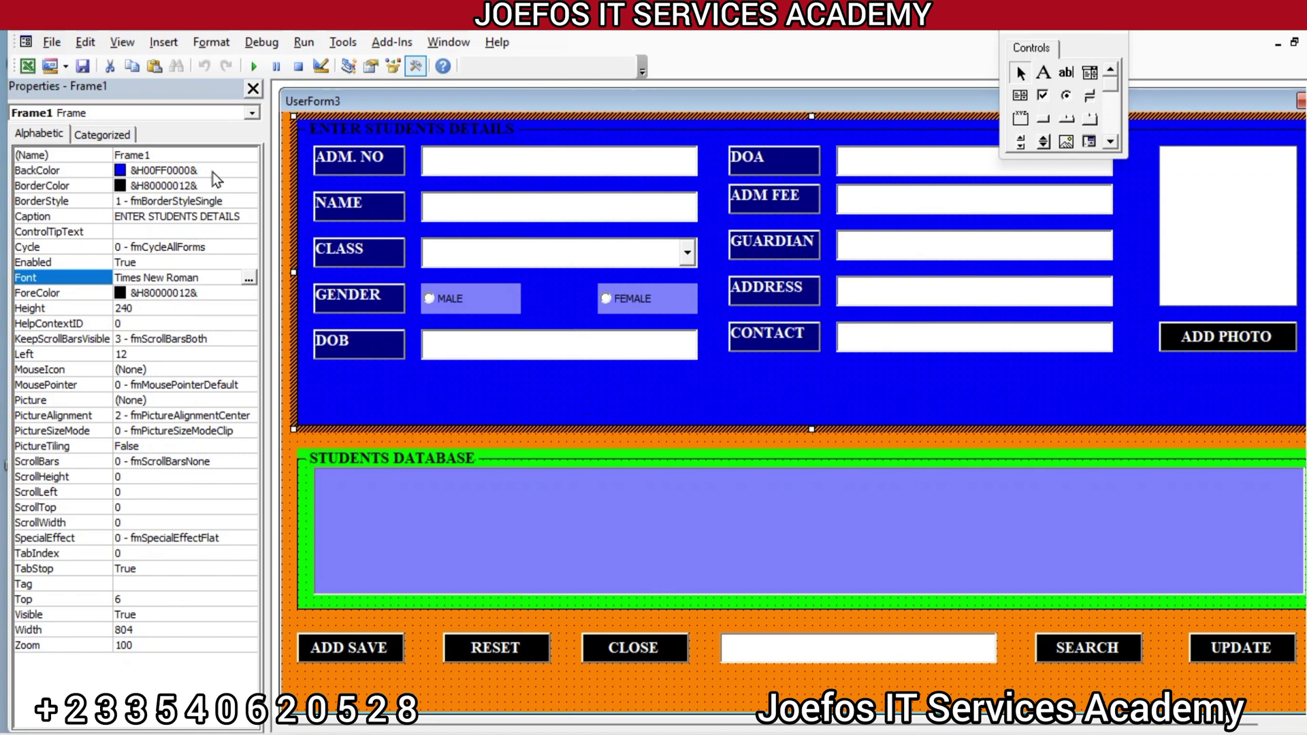
Change Frame1's BackColor from blue to the yellow palette swatch
{"action": "left_click", "coordinate": [235, 171]}
{"action": "left_click", "coordinate": [255, 169]}
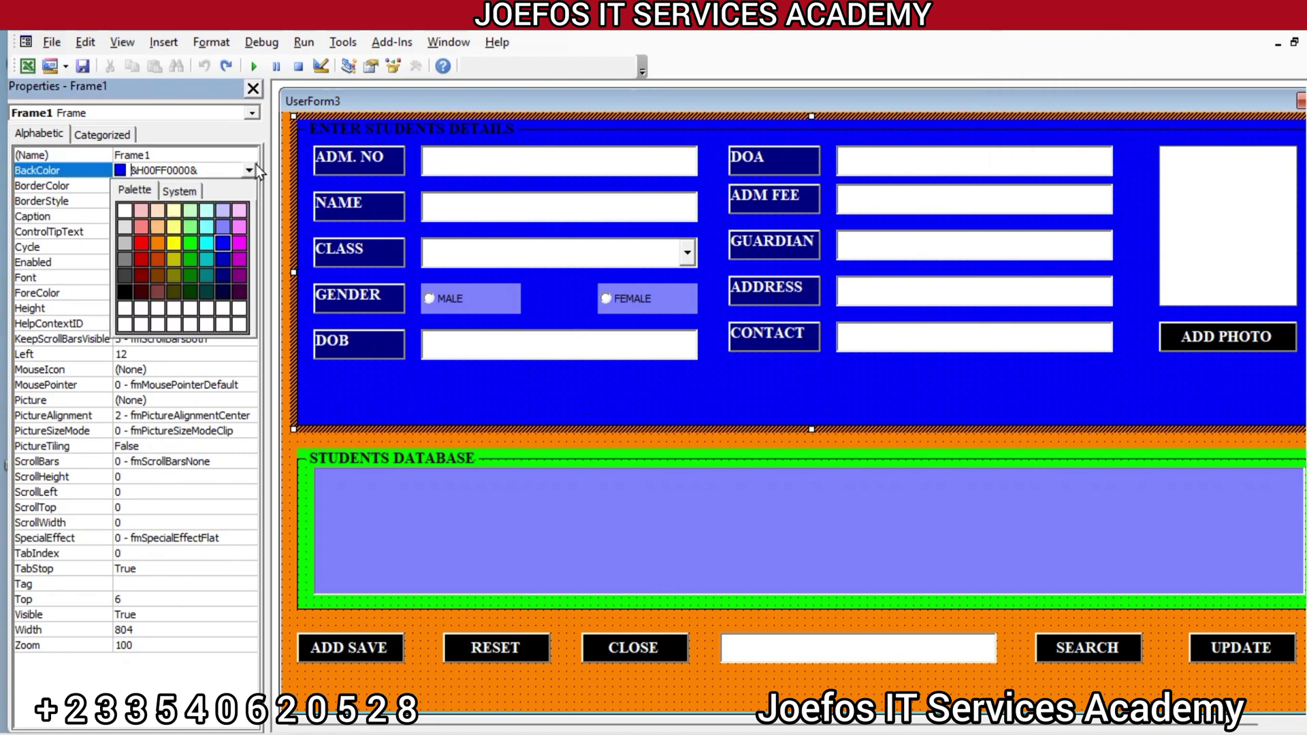
{"action": "left_click", "coordinate": [173, 243]}
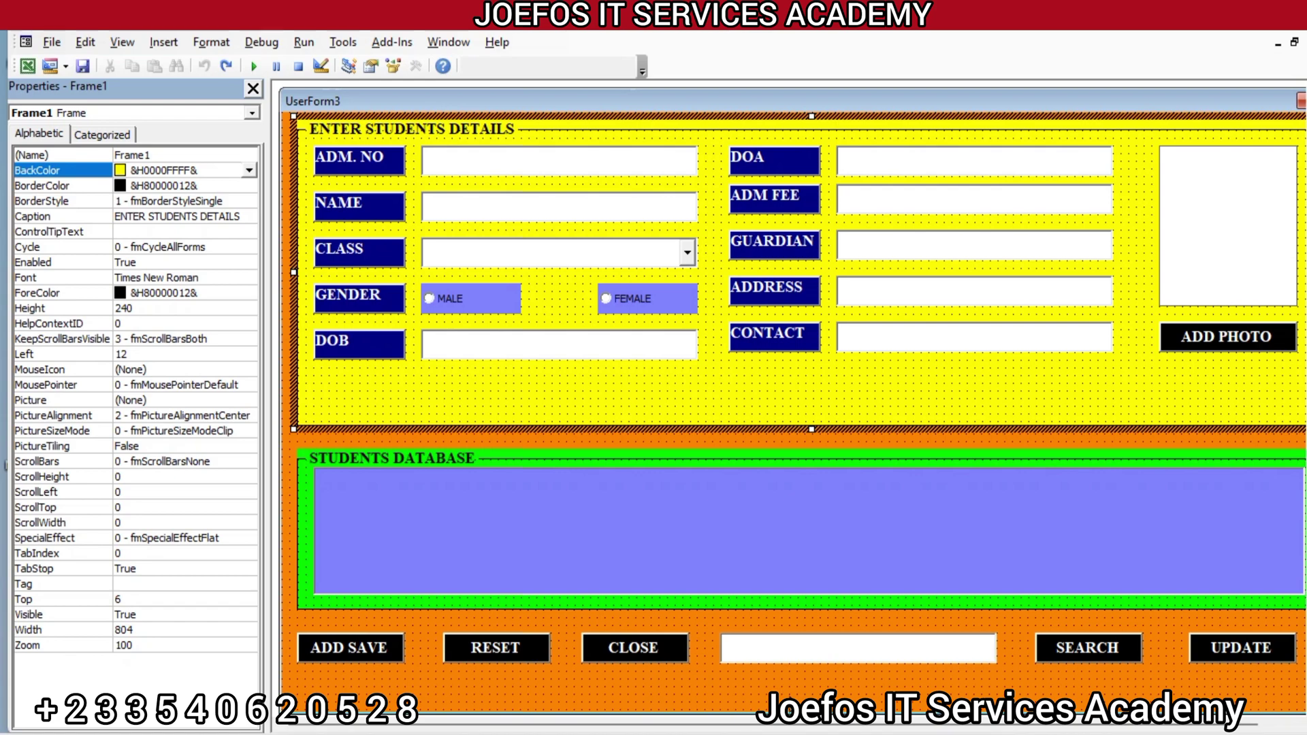
Run UserForm3 via Run Sub/UserForm to preview the yellow and green frames
{"action": "left_click", "coordinate": [261, 45]}
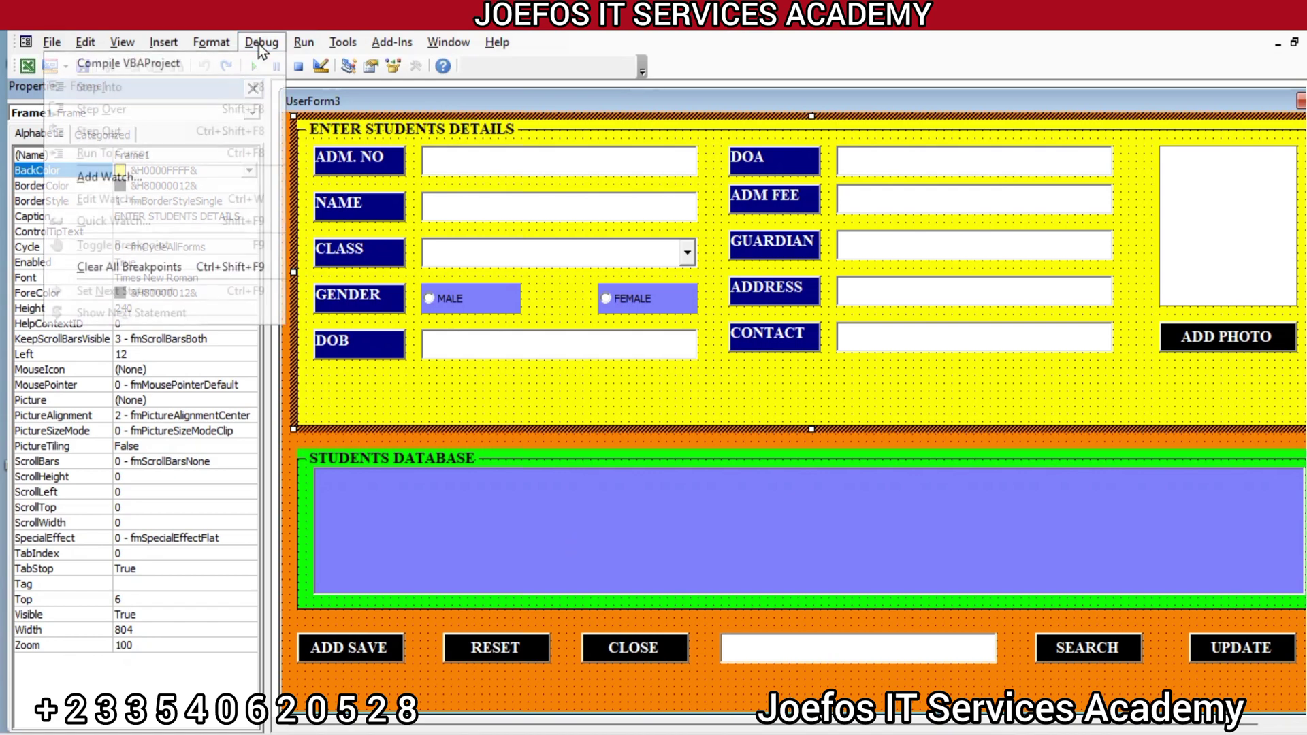
{"action": "left_click", "coordinate": [302, 44]}
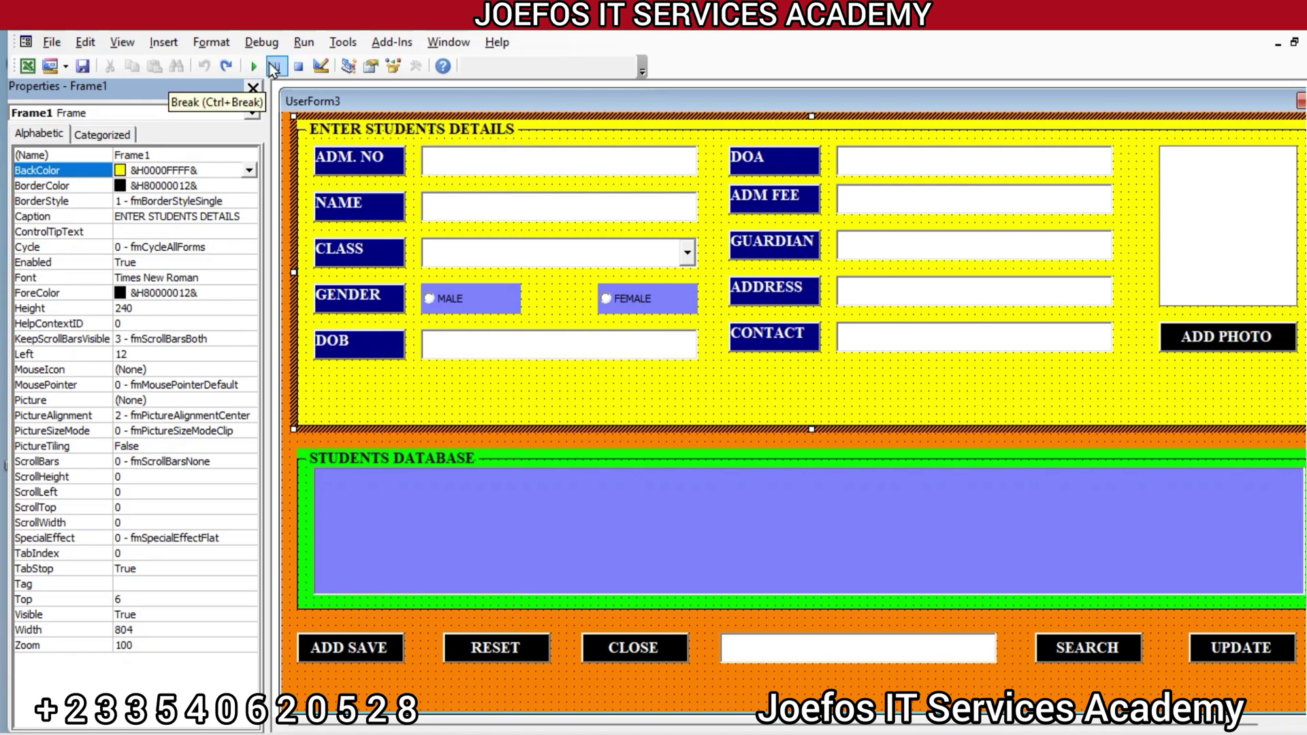
{"action": "left_click", "coordinate": [274, 68]}
{"action": "left_click", "coordinate": [304, 45]}
{"action": "mouse_move", "coordinate": [292, 50]}
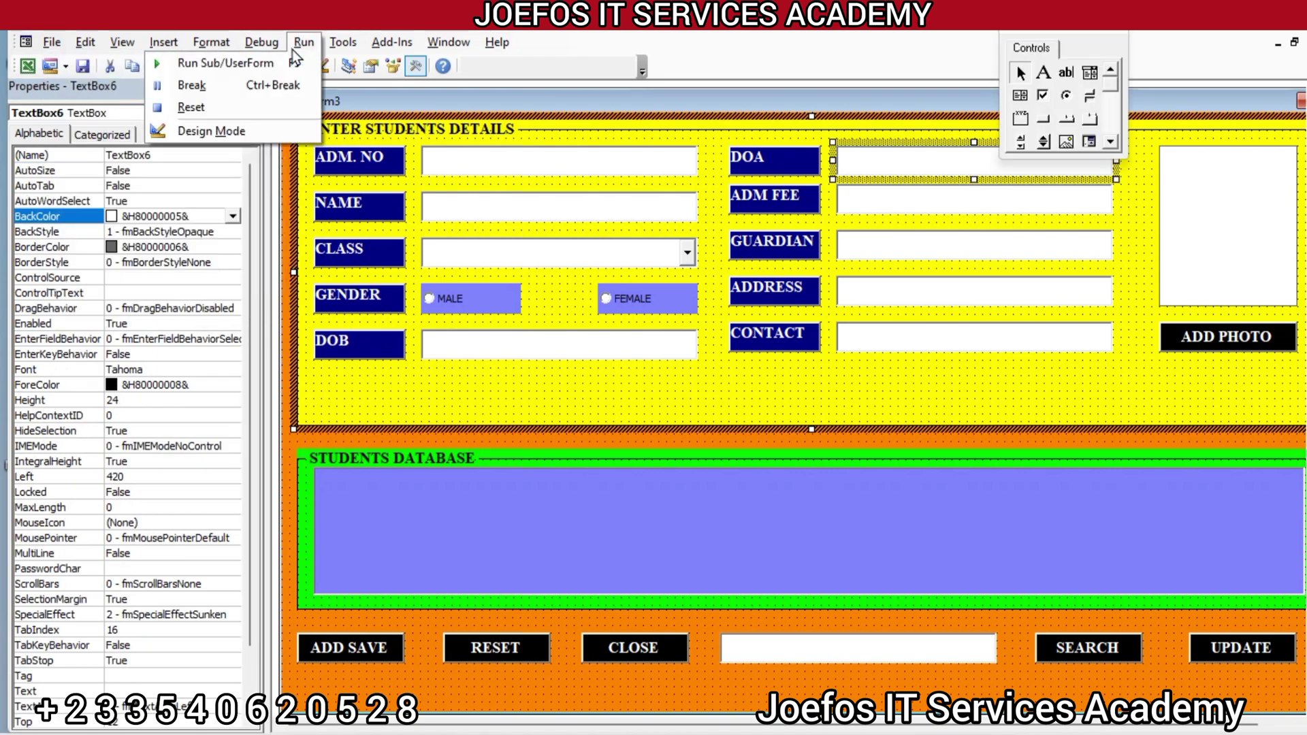
{"action": "left_click", "coordinate": [295, 64]}
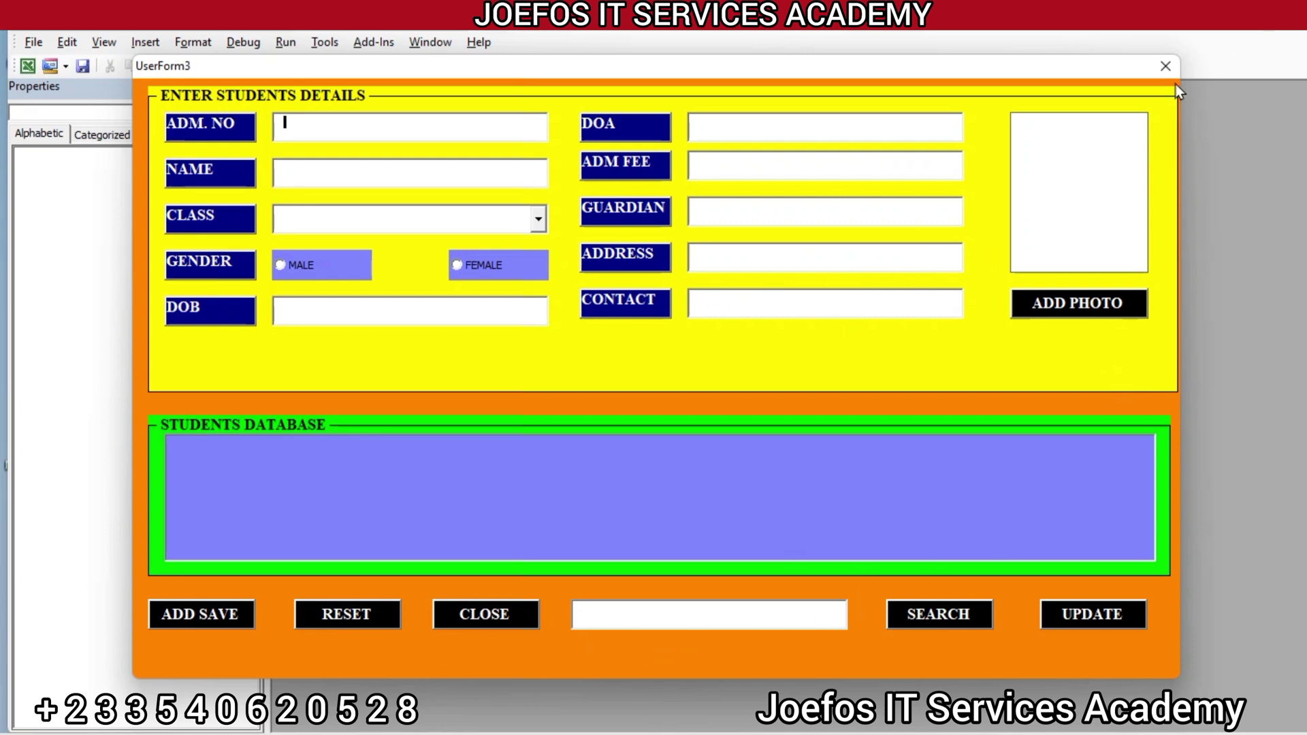
Close the running UserForm3 window to return to the designer
{"action": "left_click", "coordinate": [1165, 68]}
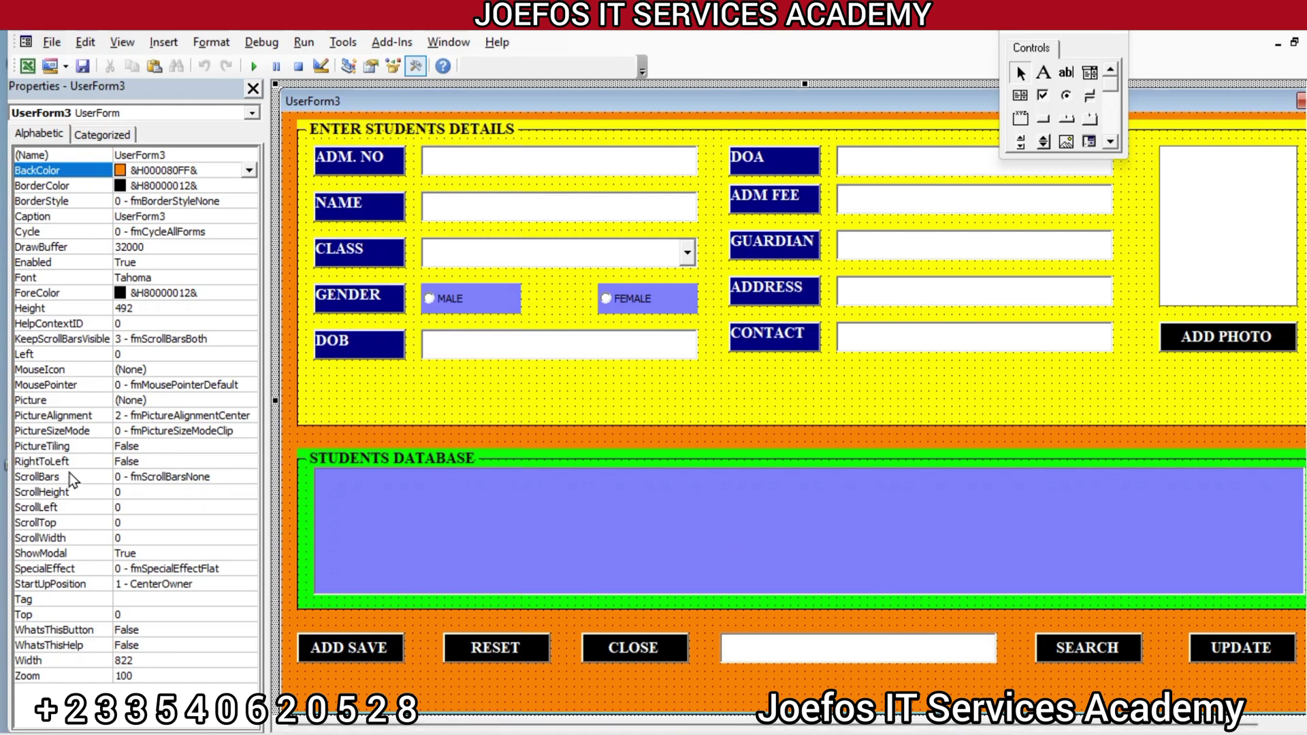
Set ListBox1's ColumnHeads property to True, viewing properties by category
{"action": "left_click", "coordinate": [472, 523]}
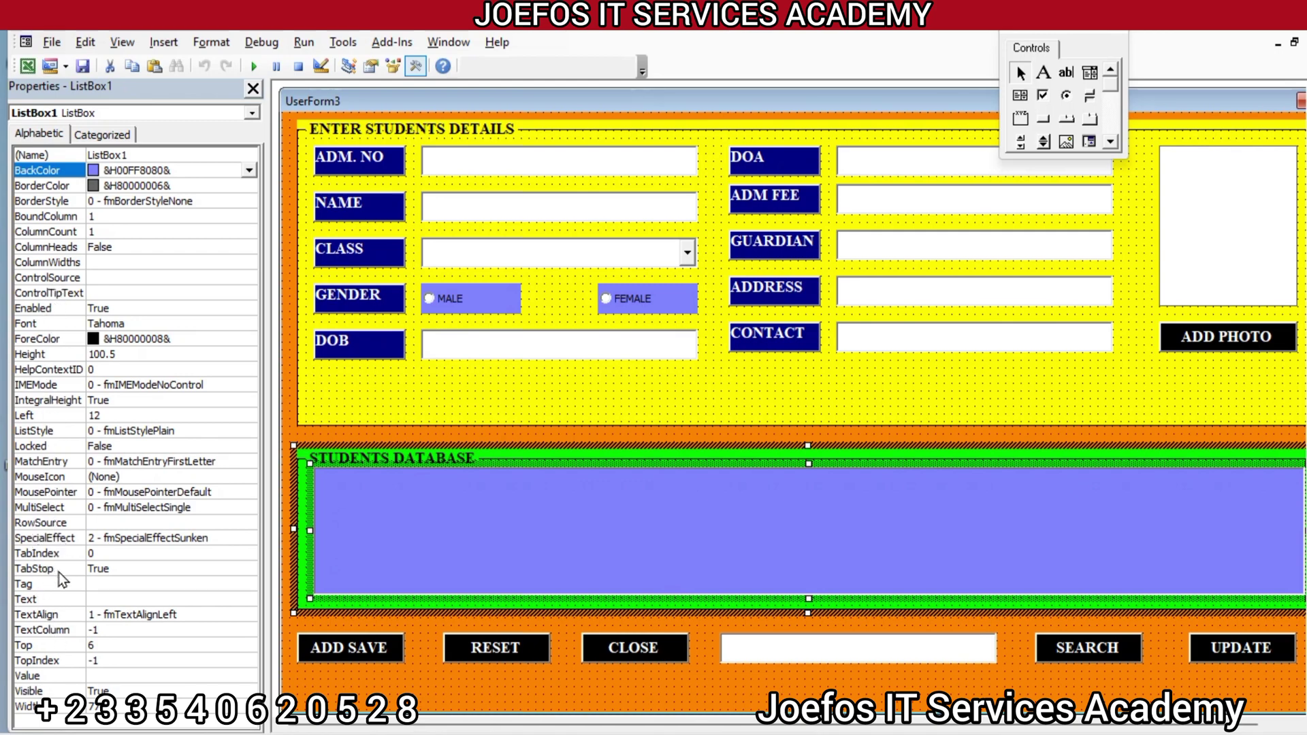
{"action": "left_click", "coordinate": [61, 135]}
{"action": "left_click", "coordinate": [90, 136]}
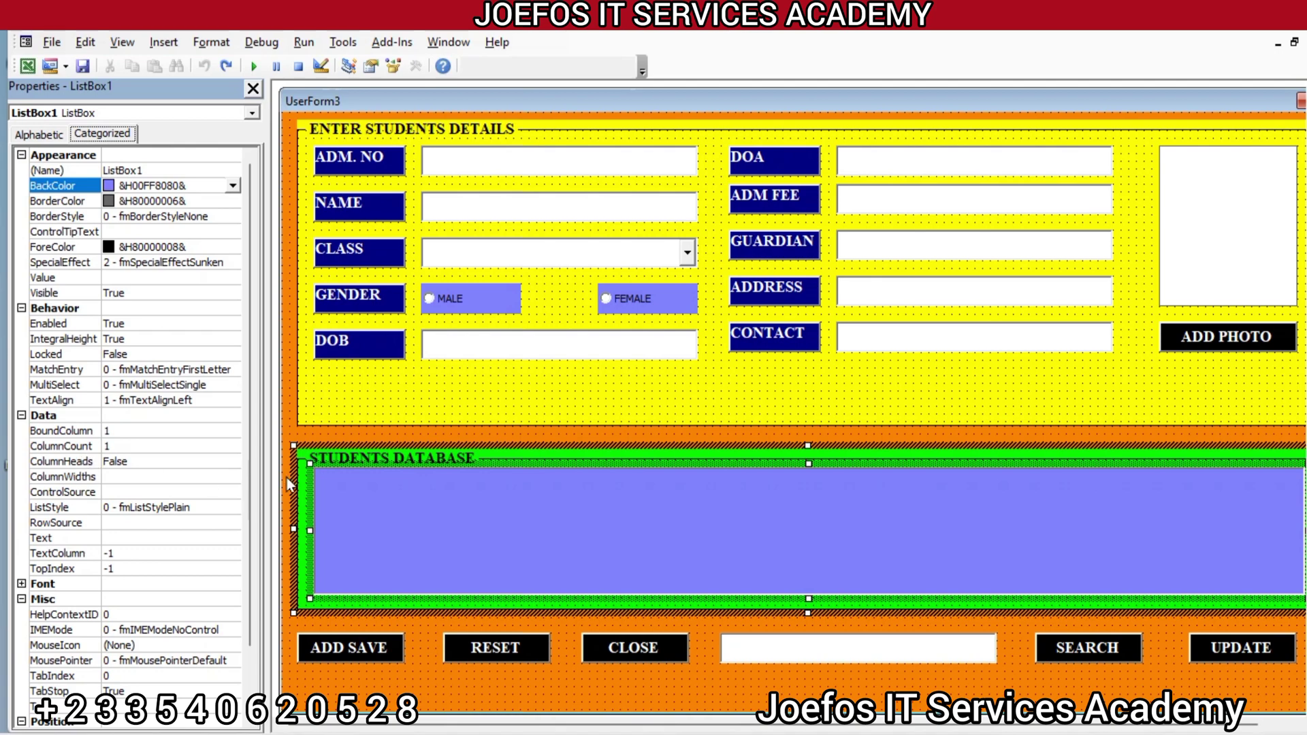
{"action": "left_click", "coordinate": [390, 504]}
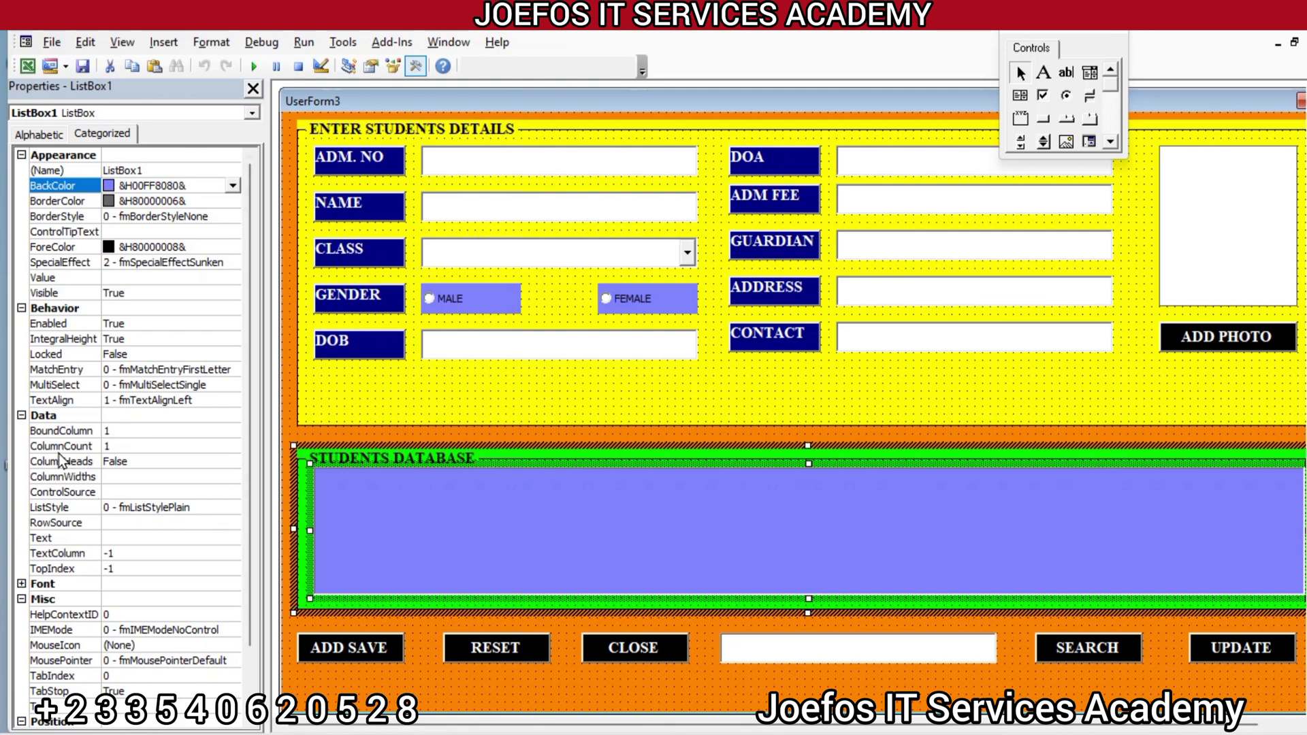
{"action": "left_click", "coordinate": [113, 462]}
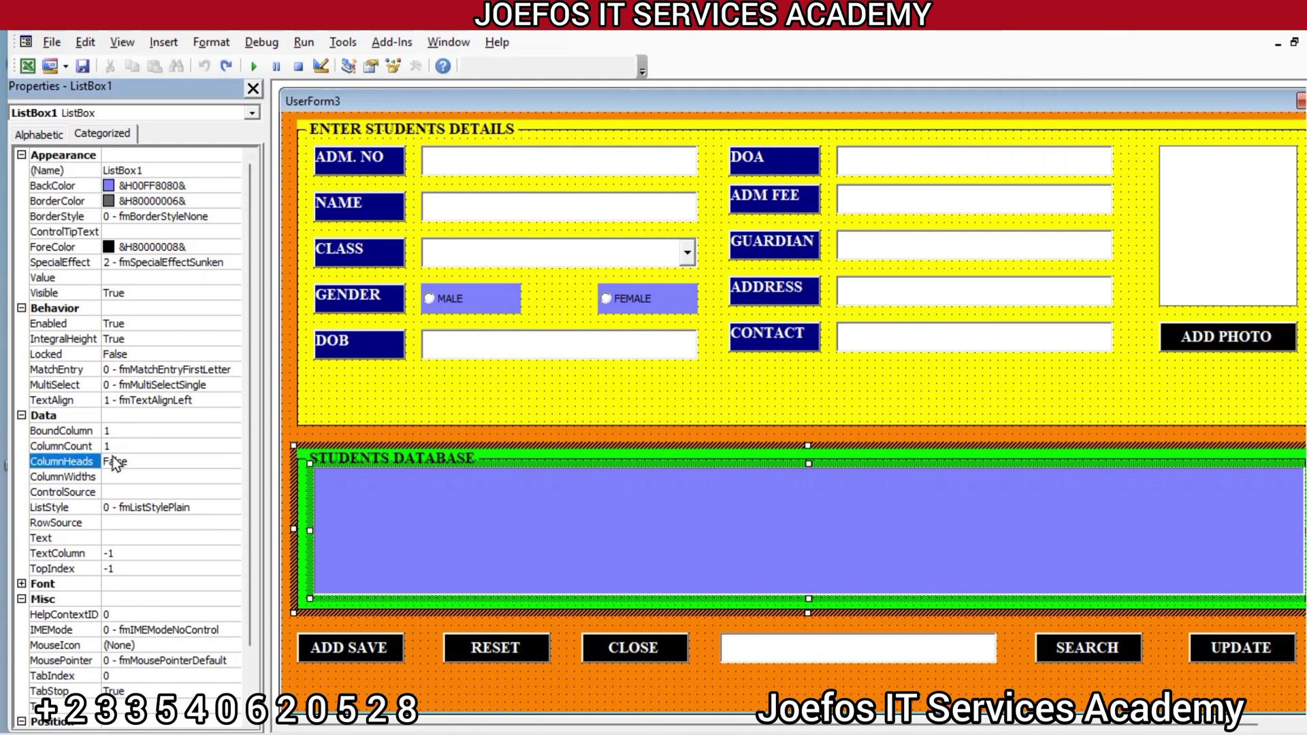
{"action": "left_click", "coordinate": [233, 462]}
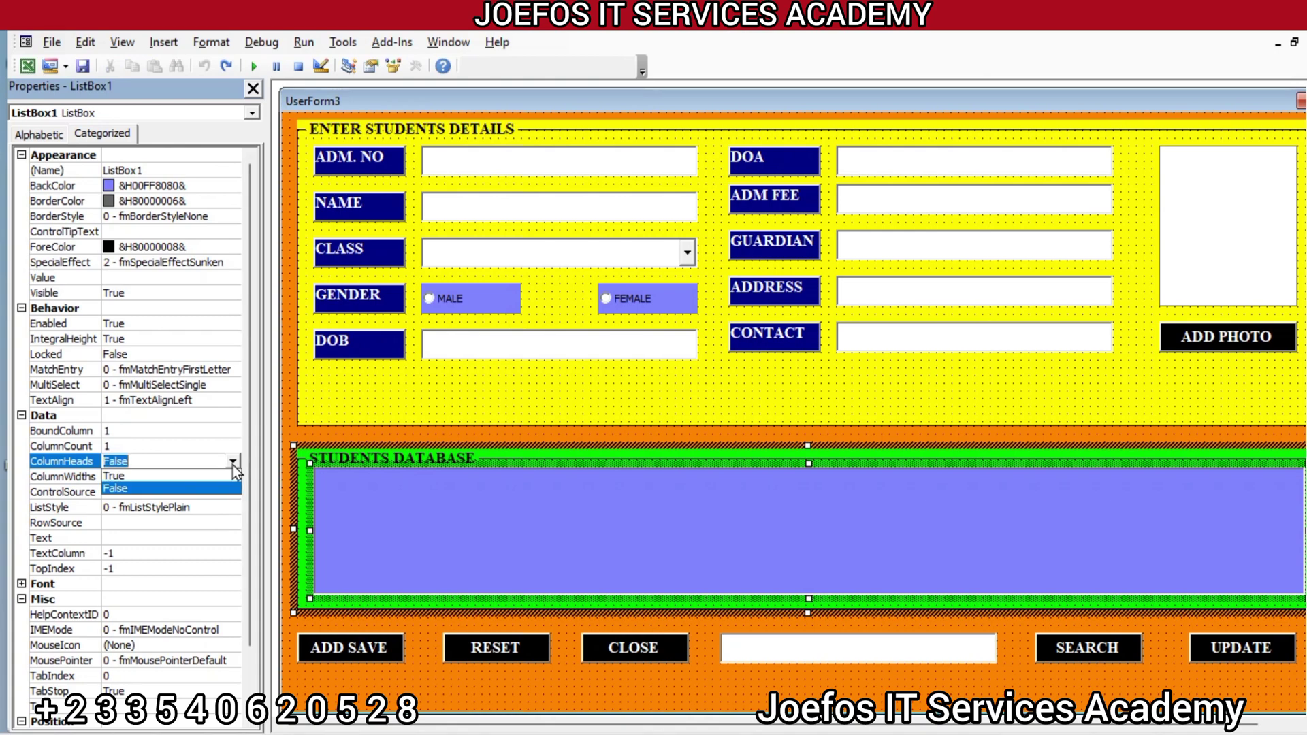
{"action": "left_click", "coordinate": [181, 476]}
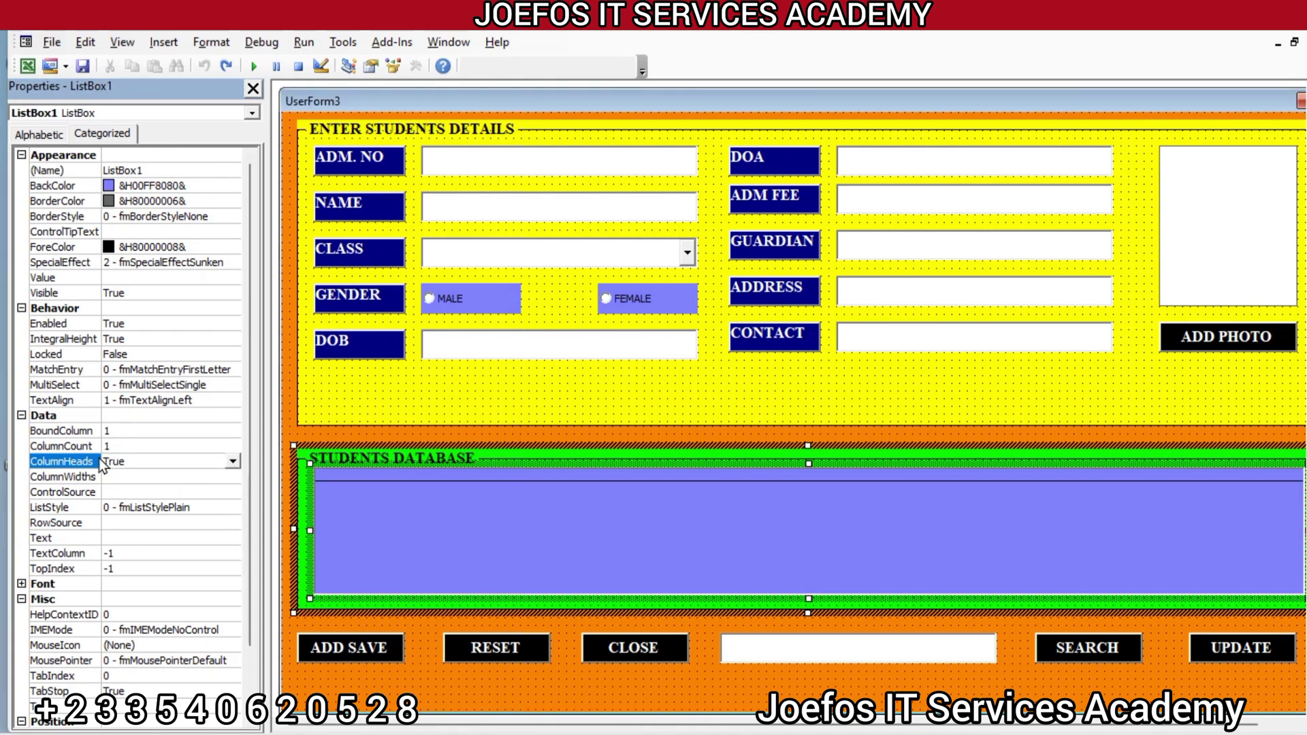